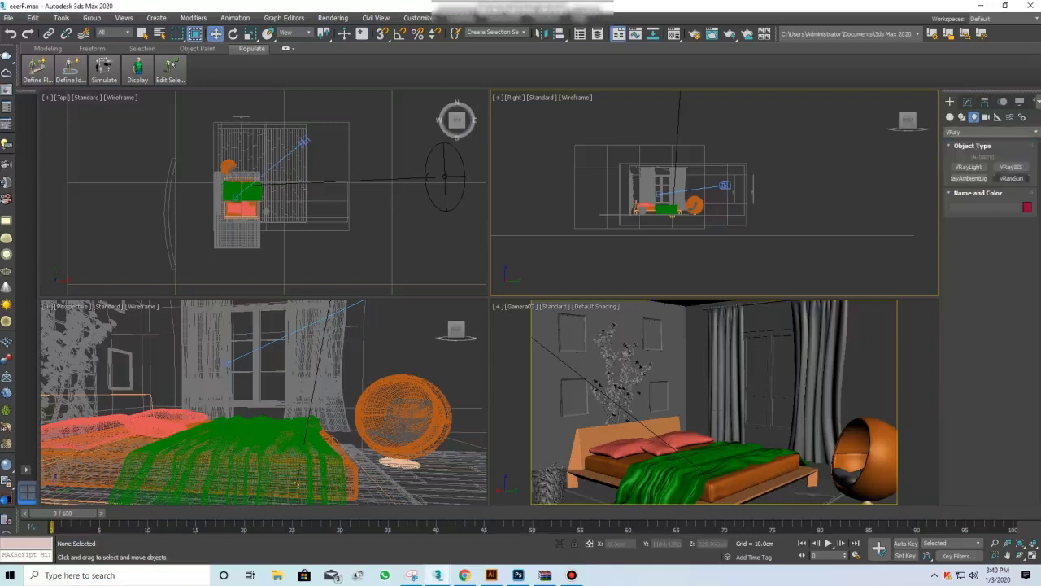
# Draw a VRayLight plane across the bedroom window in the Right view and nudge it slightly left along X
pyautogui.scroll(3, 677, 207)
pyautogui.moveTo(559, 124); pyautogui.dragTo(730, 244)
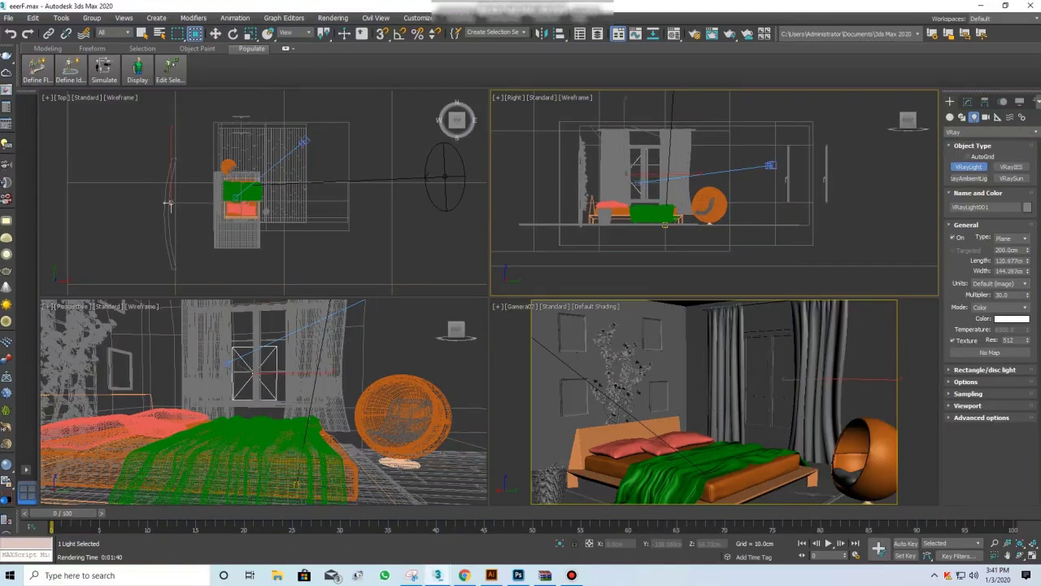
pyautogui.press('w')
pyautogui.scroll(3, 211, 201)
pyautogui.moveTo(214, 209); pyautogui.dragTo(209, 209)
pyautogui.scroll(2, 210, 209)
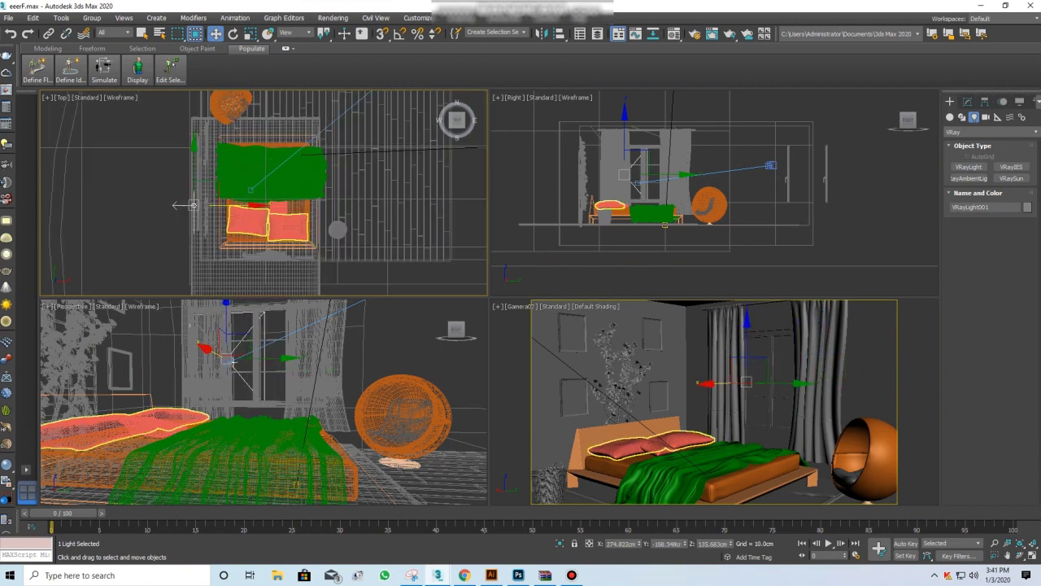
pyautogui.scroll(1, 199, 213)
pyautogui.moveTo(187, 220); pyautogui.dragTo(185, 220)
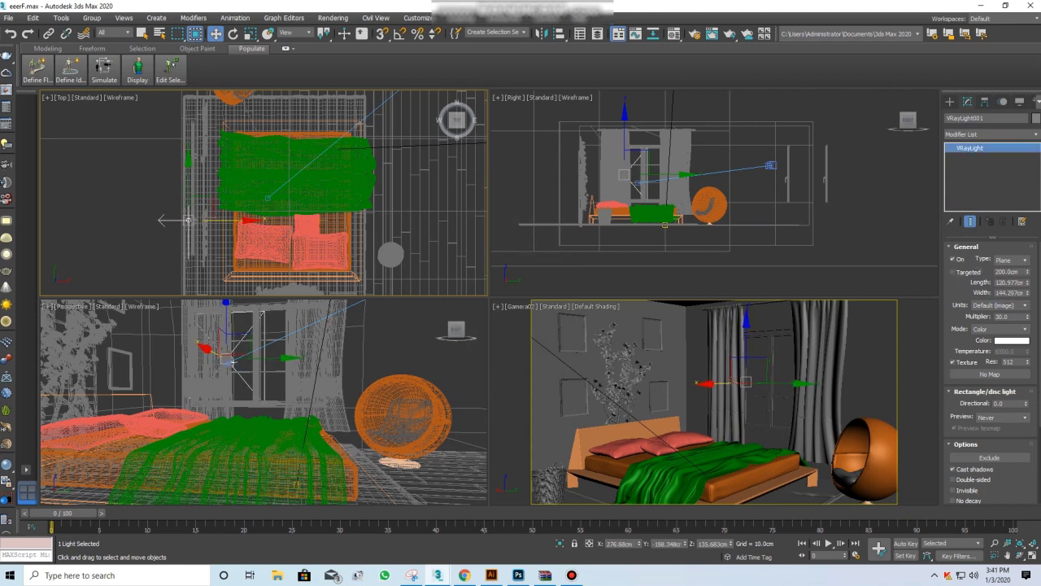
# Cycle the window light's intensity units through Luminance and Luminous power, ending on Default (image)
pyautogui.click(1001, 337)
pyautogui.click(1004, 305)
pyautogui.click(1000, 330)
pyautogui.click(1004, 305)
pyautogui.click(1001, 321)
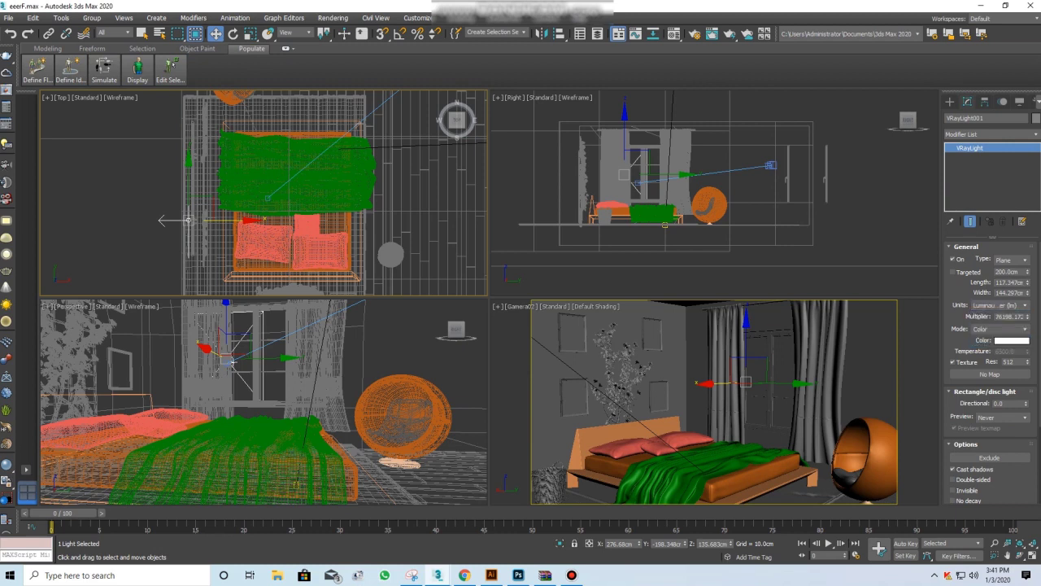
pyautogui.click(1005, 305)
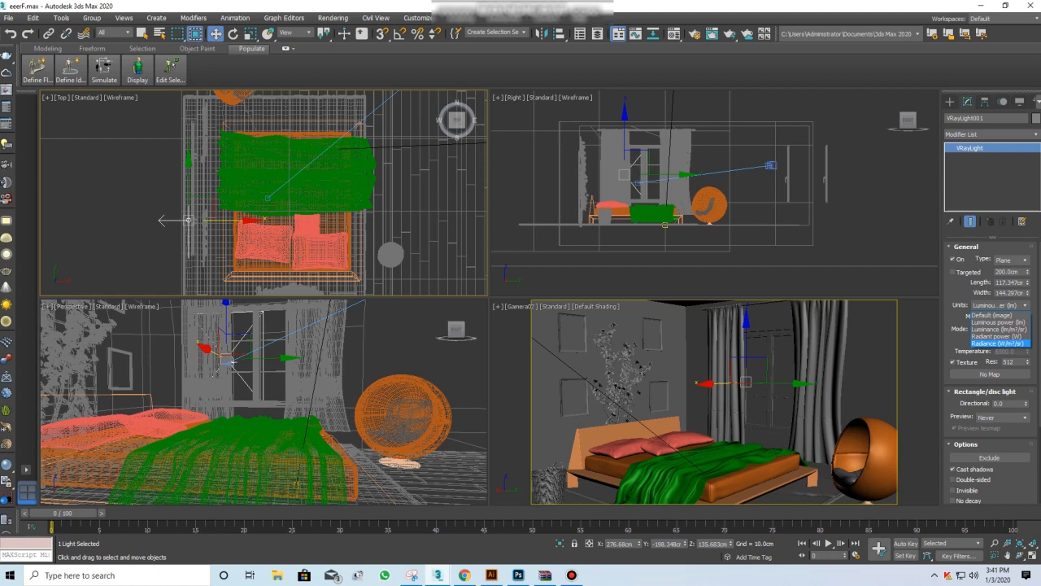
pyautogui.click(1001, 330)
pyautogui.scroll(-1, 989, 366)
pyautogui.click(1005, 286)
pyautogui.click(991, 295)
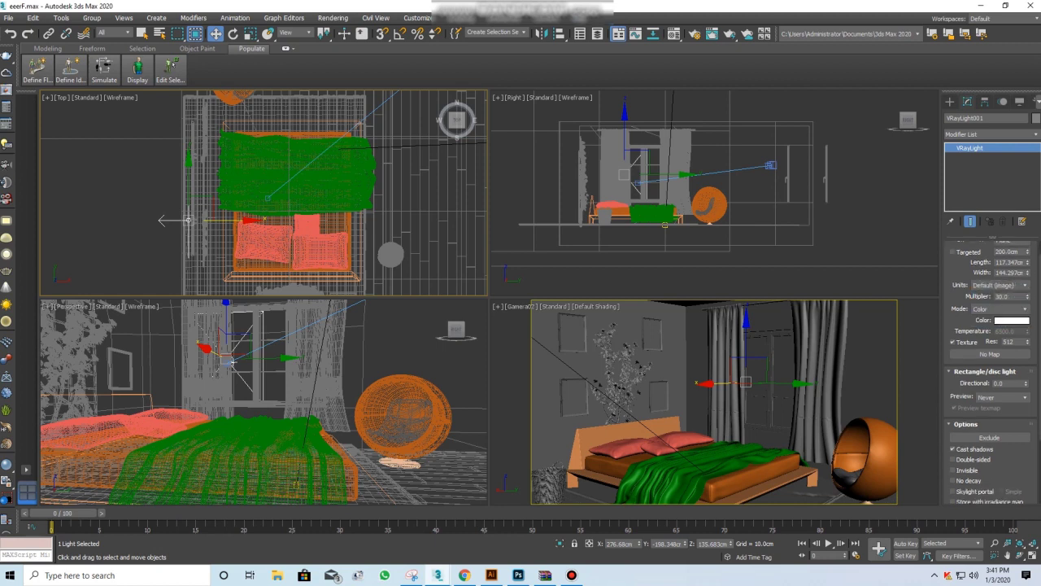
# Try Luminous power and Radiance units once more, then settle back on Default (image)
pyautogui.scroll(1, 988, 366)
pyautogui.click(1002, 304)
pyautogui.click(1000, 321)
pyautogui.click(1001, 305)
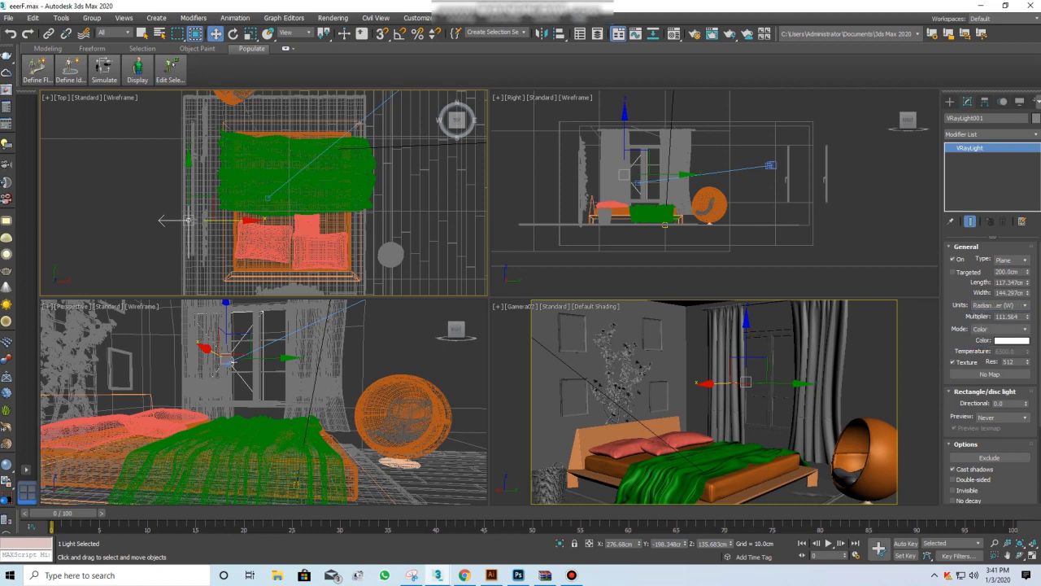
pyautogui.click(991, 312)
# Shift-drag the window light in the Top view to clone it as VRayLight002
pyautogui.scroll(2, 185, 221)
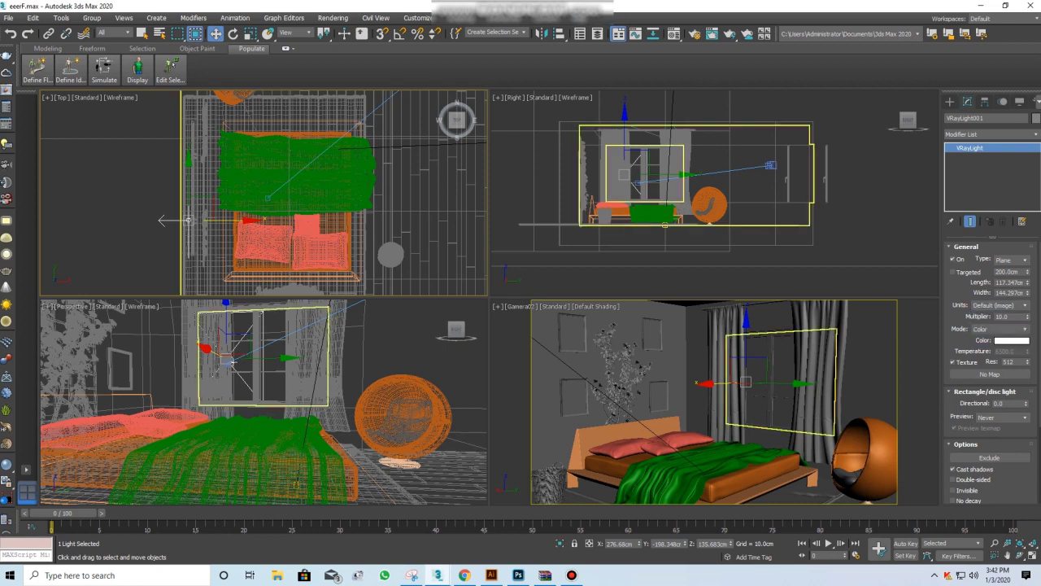
pyautogui.scroll(2, 185, 221)
pyautogui.moveTo(192, 242); pyautogui.dragTo(190, 163)
pyautogui.click(515, 333)
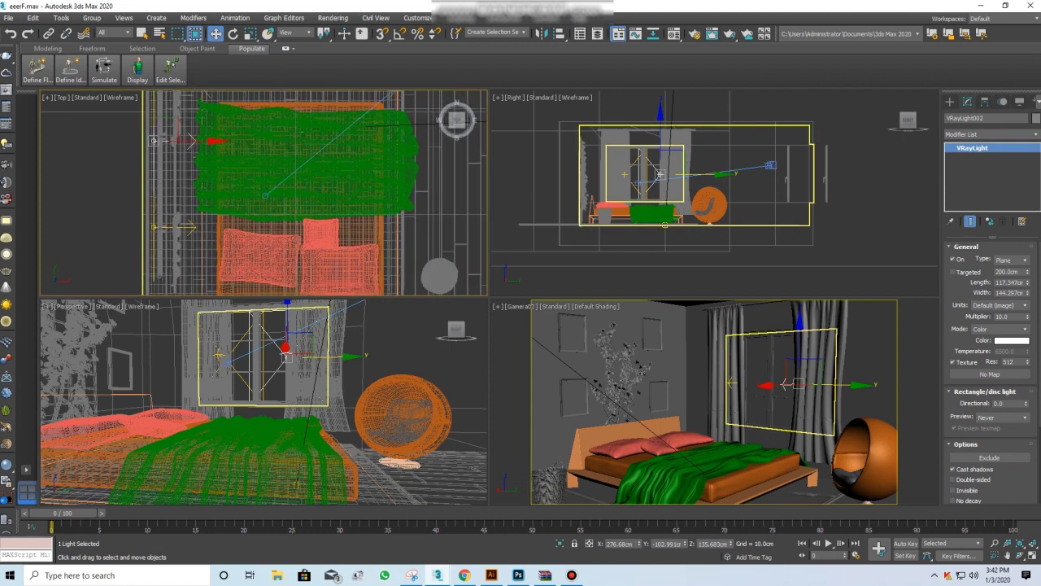
# Draw plane light VRayLight003 in the Right view and move it left toward the room
pyautogui.scroll(-5, 264, 195)
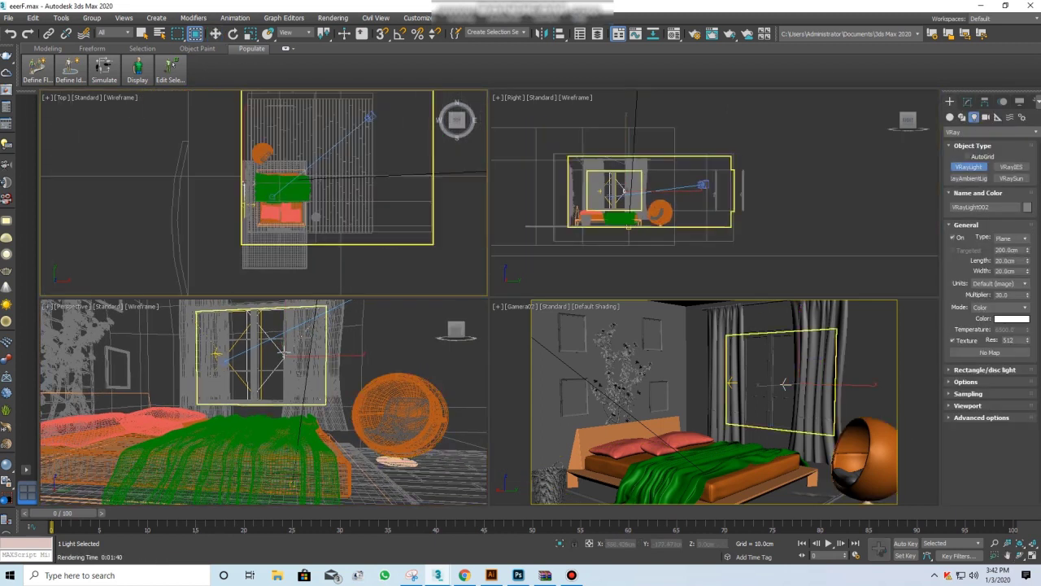
pyautogui.scroll(5, 547, 186)
pyautogui.scroll(2, 660, 238)
pyautogui.moveTo(656, 170); pyautogui.dragTo(771, 286)
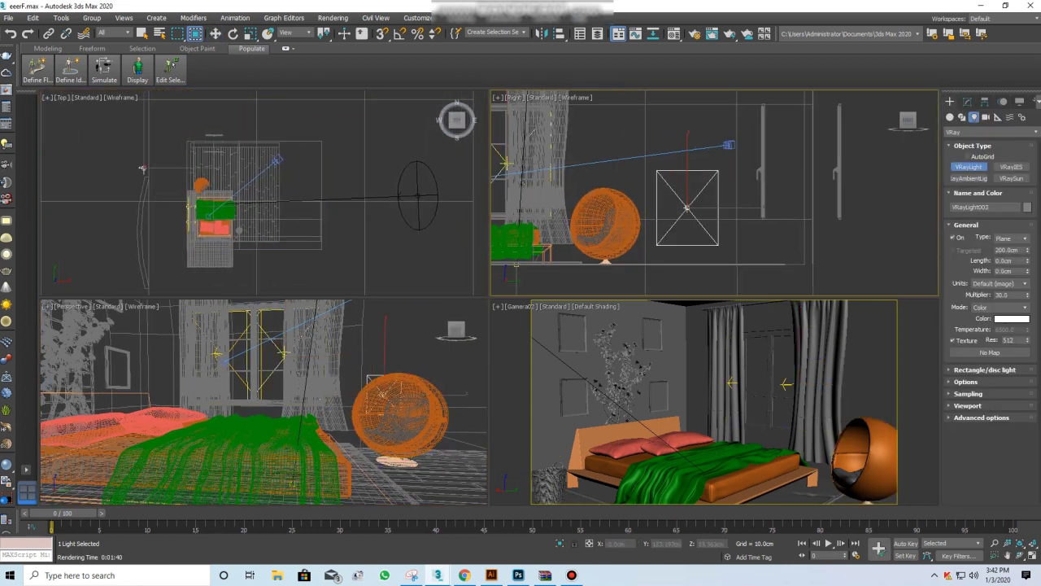
pyautogui.scroll(2, 140, 163)
pyautogui.press('w')
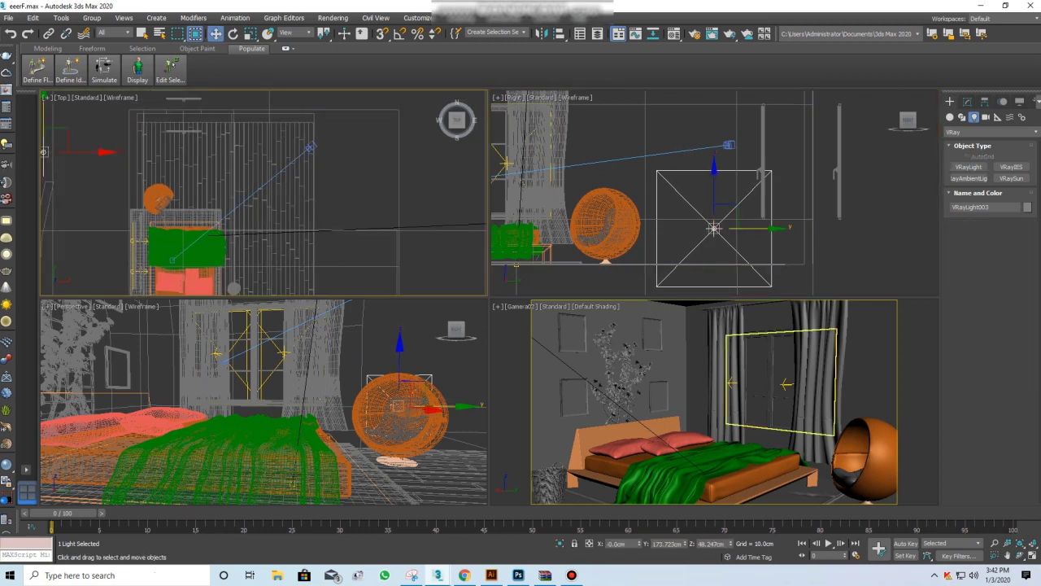
pyautogui.scroll(-2, 203, 163)
pyautogui.moveTo(203, 148); pyautogui.dragTo(205, 175)
pyautogui.scroll(3, 242, 146)
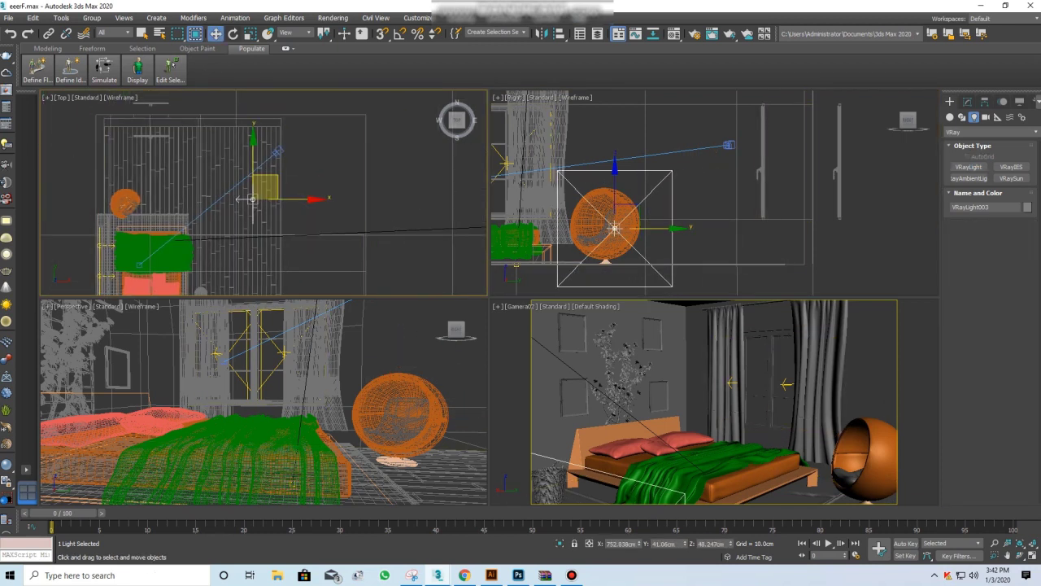
# Raise VRayLight003 and rotate it so it tilts to face into the room
pyautogui.press('e')
pyautogui.press('w')
pyautogui.scroll(-2, 537, 289)
pyautogui.moveTo(248, 199); pyautogui.dragTo(248, 155)
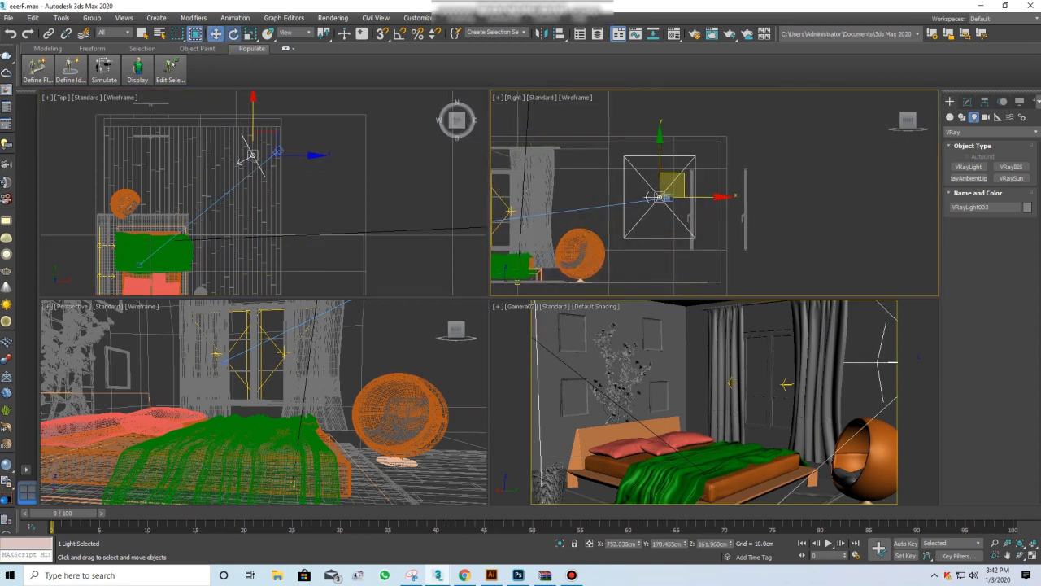
pyautogui.press('e')
pyautogui.moveTo(655, 167); pyautogui.dragTo(644, 202)
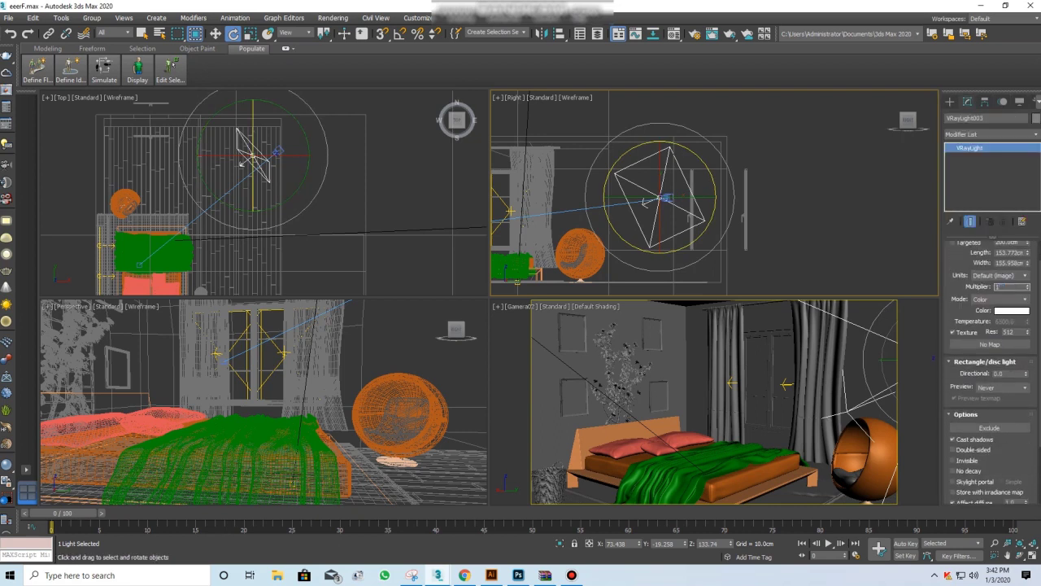
pyautogui.scroll(-2, 991, 366)
pyautogui.moveTo(658, 195); pyautogui.dragTo(647, 208, button='middle')
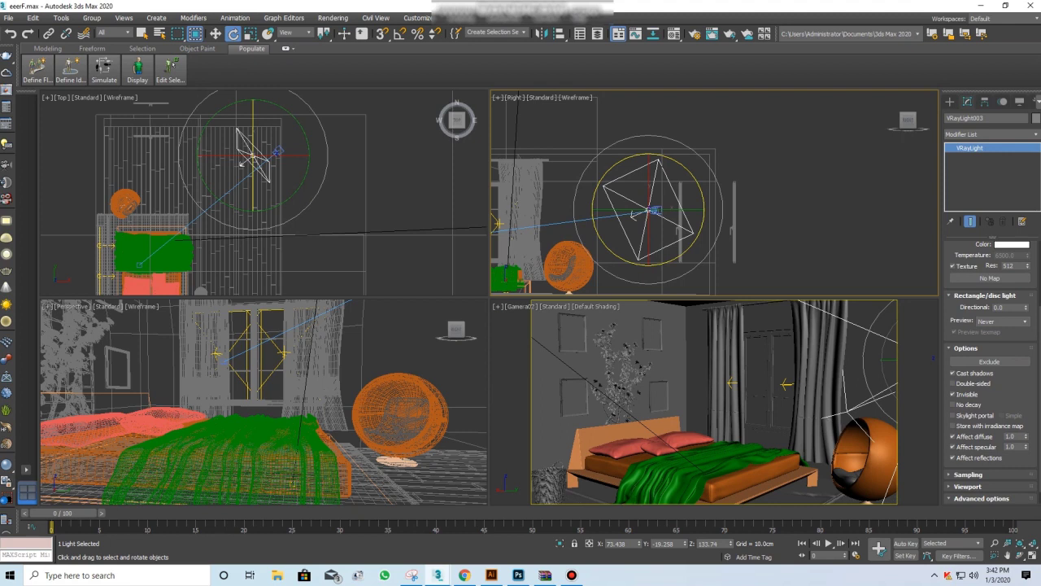
pyautogui.moveTo(244, 179); pyautogui.dragTo(270, 205, button='middle')
pyautogui.press('w')
# Start another VRayLight and frame the side view for placing it
pyautogui.click(968, 167)
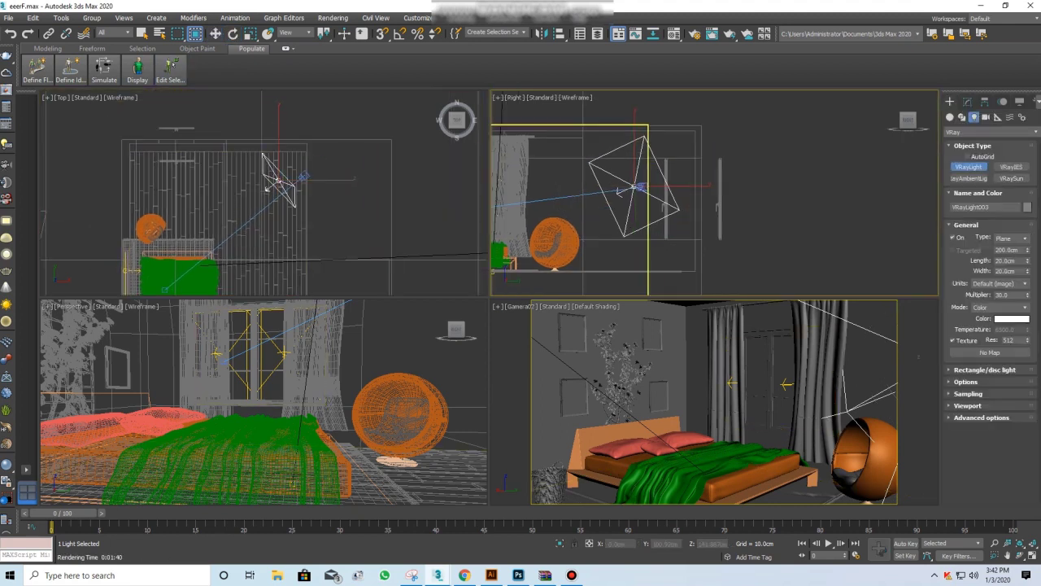
pyautogui.moveTo(651, 212); pyautogui.dragTo(626, 161, button='middle')
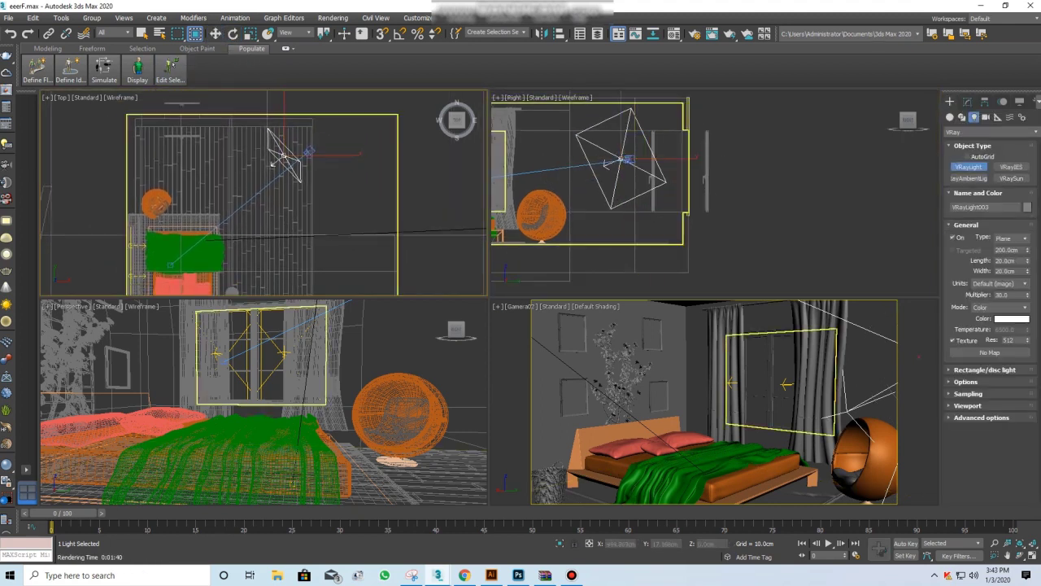
pyautogui.scroll(2, 269, 189)
pyautogui.scroll(-3, 269, 189)
pyautogui.scroll(2, 606, 162)
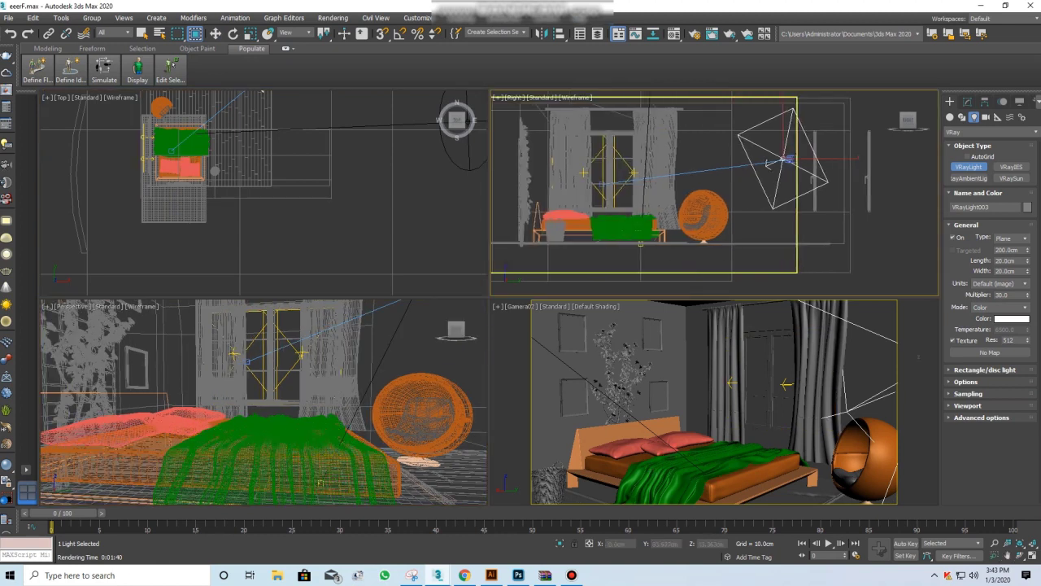
pyautogui.scroll(2, 606, 163)
# Draw small light VRayLight004 near the window, make it a sphere, and move it left
pyautogui.scroll(1, 606, 163)
pyautogui.moveTo(628, 160); pyautogui.dragTo(606, 187)
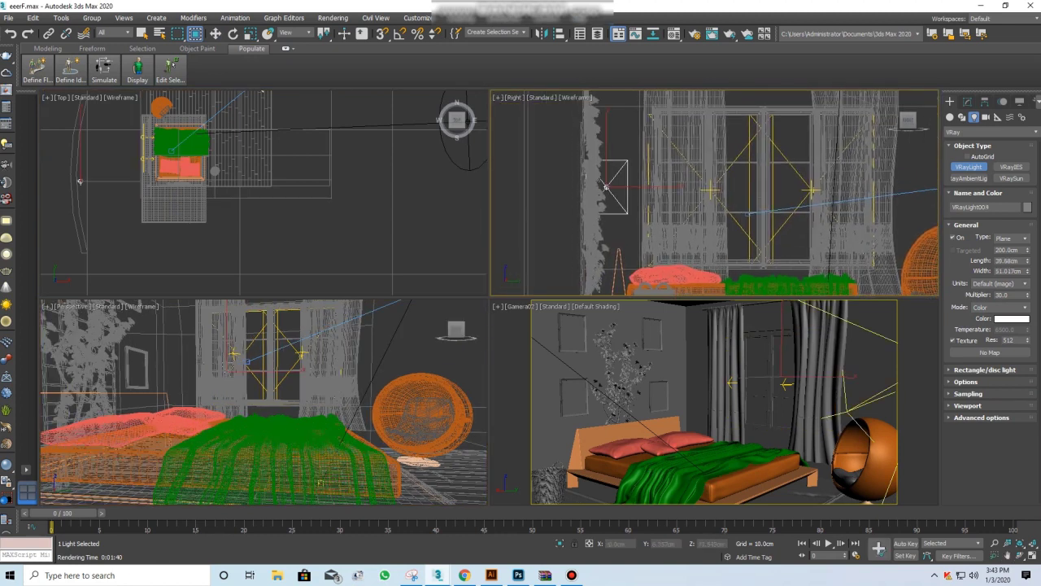
pyautogui.click(1004, 262)
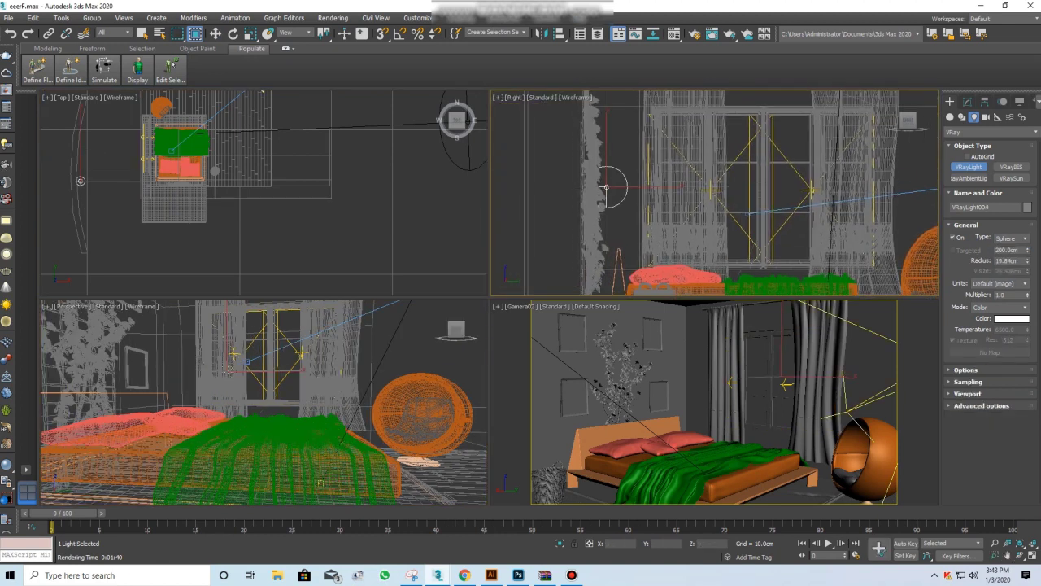
pyautogui.press('r')
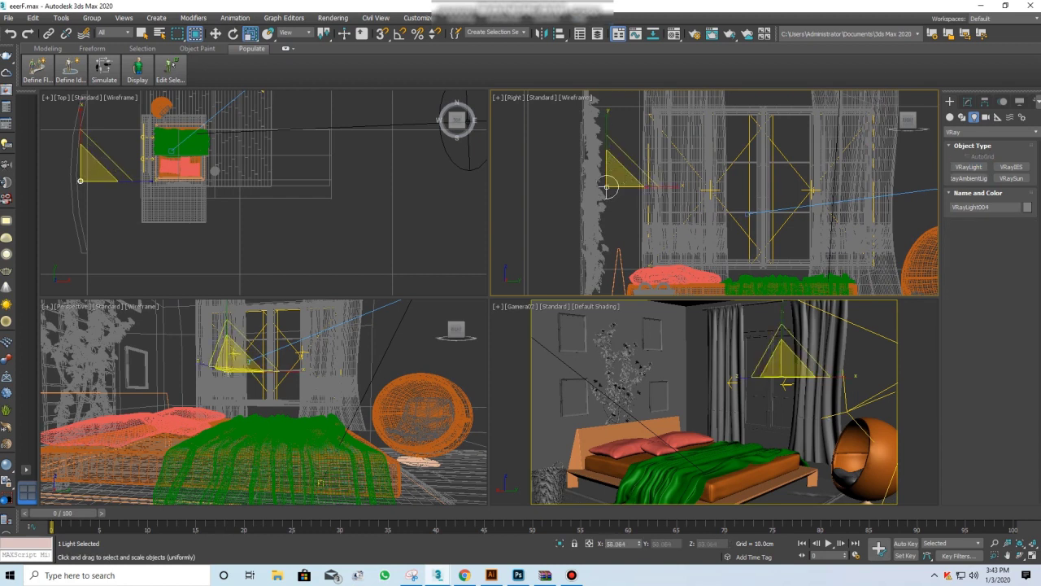
pyautogui.press('w')
pyautogui.moveTo(610, 187)
pyautogui.mouseDown()
pyautogui.moveTo(539, 184)
pyautogui.moveTo(678, 187)
pyautogui.moveTo(628, 187)
pyautogui.moveTo(628, 205)
pyautogui.mouseUp()
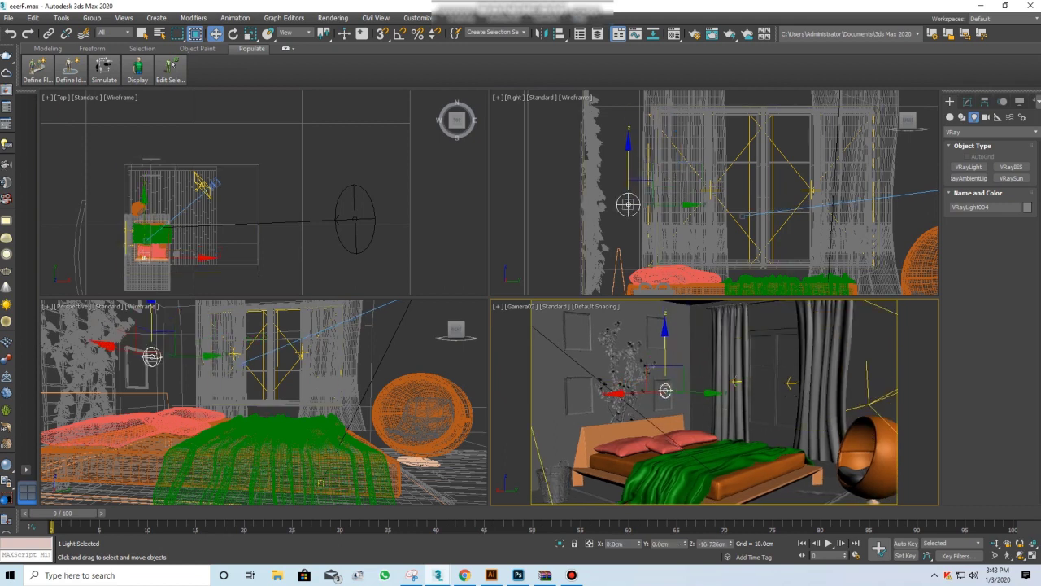
# Shift-drag VRayLight004 upward to clone an instanced sphere light above the bed
pyautogui.click(731, 389)
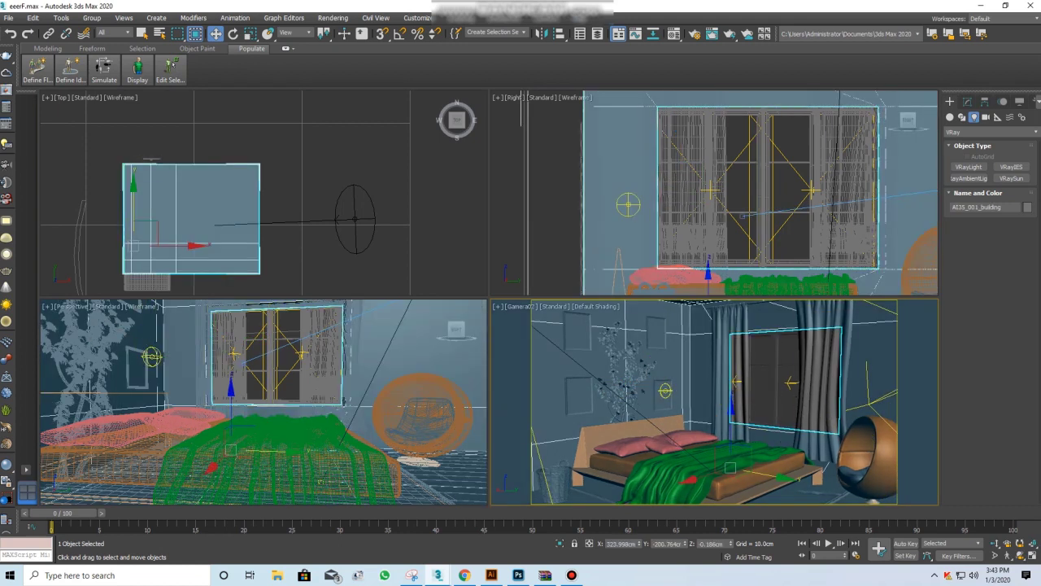
pyautogui.click(665, 390)
pyautogui.click(968, 101)
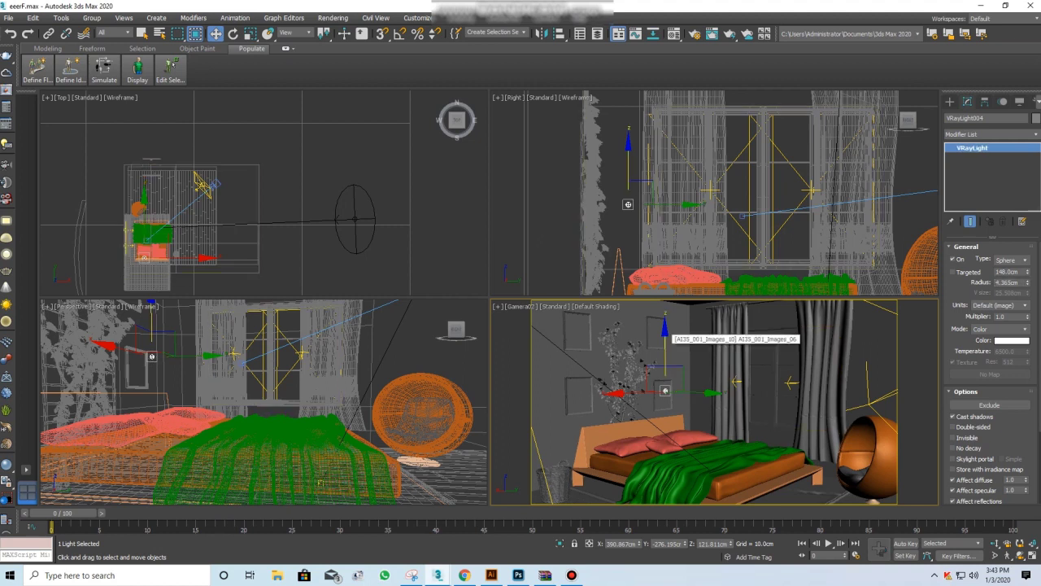
pyautogui.keyDown('shift'); pyautogui.moveTo(665, 390); pyautogui.dragTo(665, 330); pyautogui.keyUp('shift')
pyautogui.press('Return')
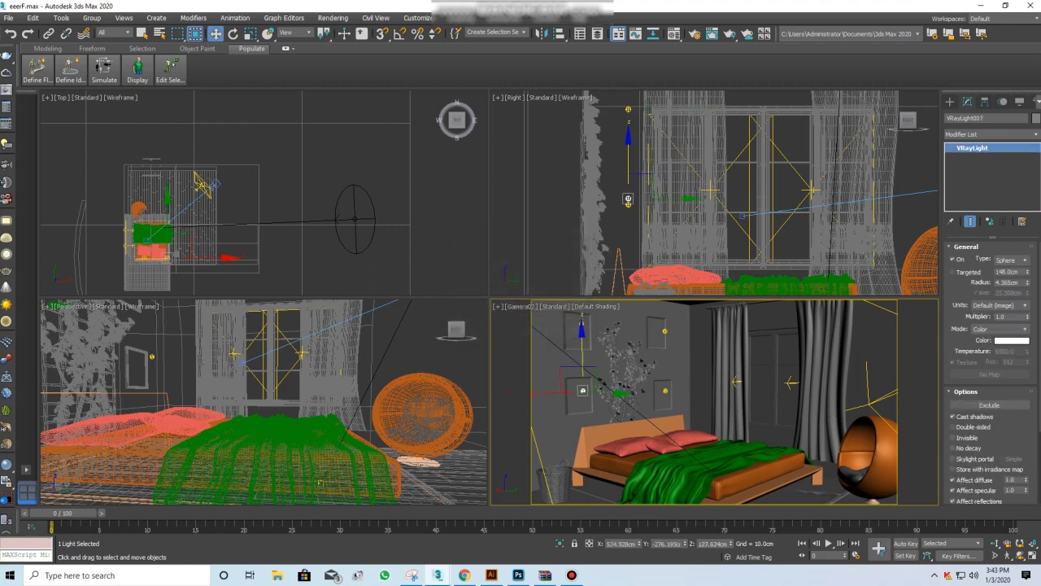
pyautogui.click(664, 392)
# Render the bedroom from Camera02 with Shift+Q, then close the finished frame buffer
pyautogui.hotkey('shift', 'q')
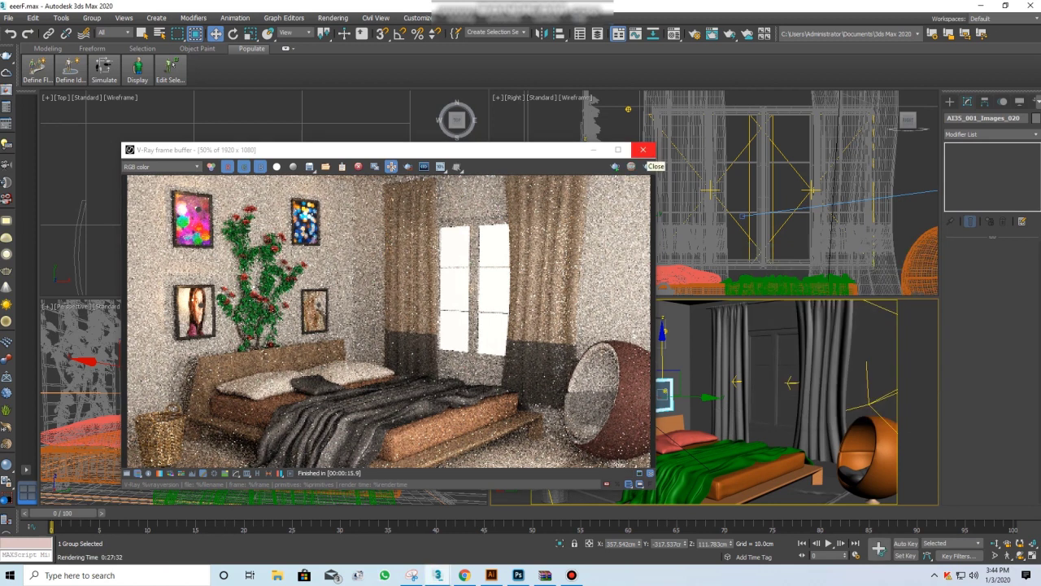
pyautogui.click(644, 150)
# Light the camera viewport with scene lights and select the sphere and window lights in turn
pyautogui.click(593, 305)
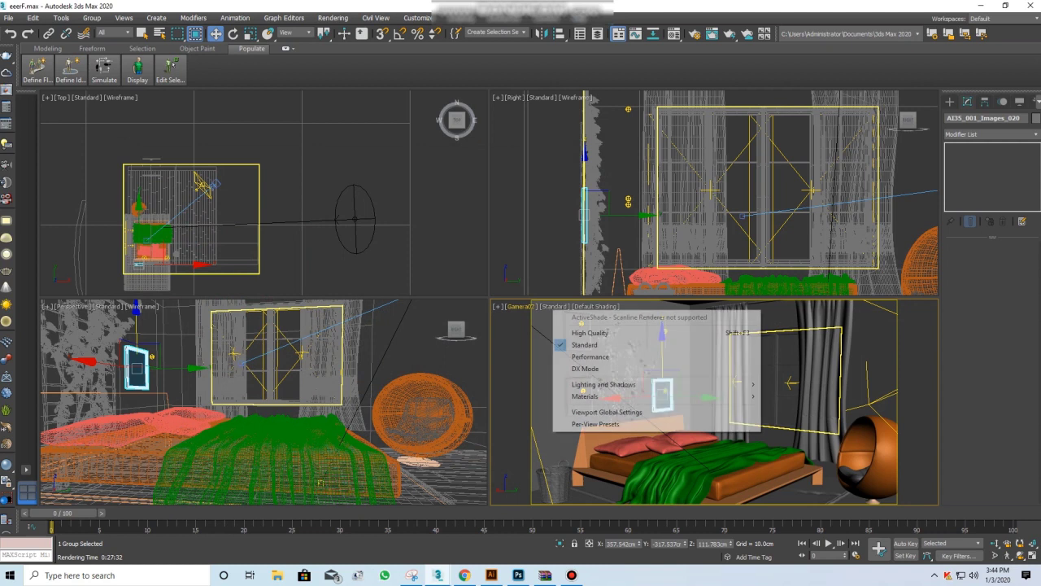
pyautogui.moveTo(604, 384)
pyautogui.click(814, 396)
pyautogui.click(519, 314)
pyautogui.click(732, 390)
pyautogui.click(667, 326)
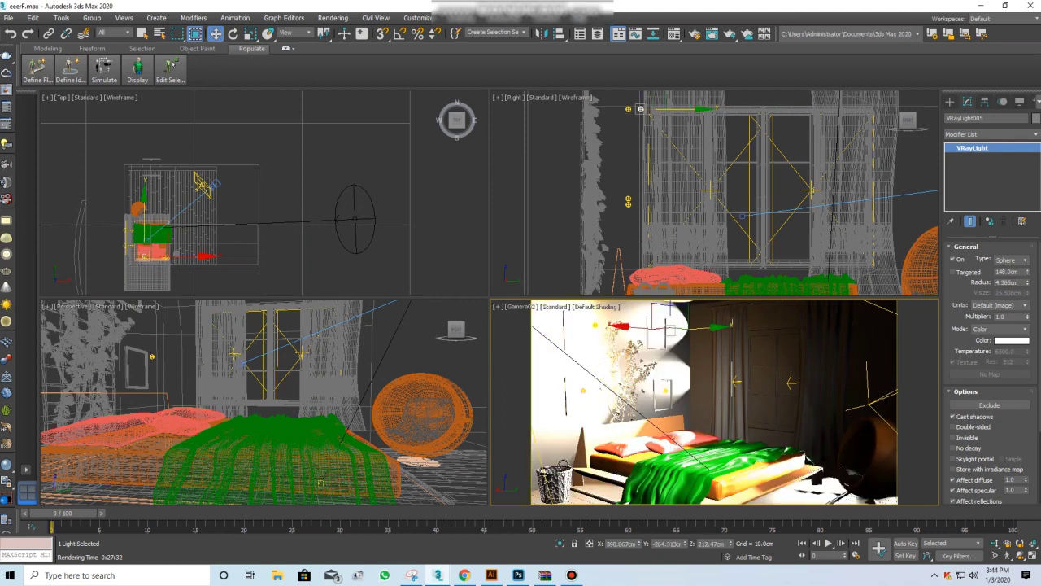
pyautogui.click(793, 382)
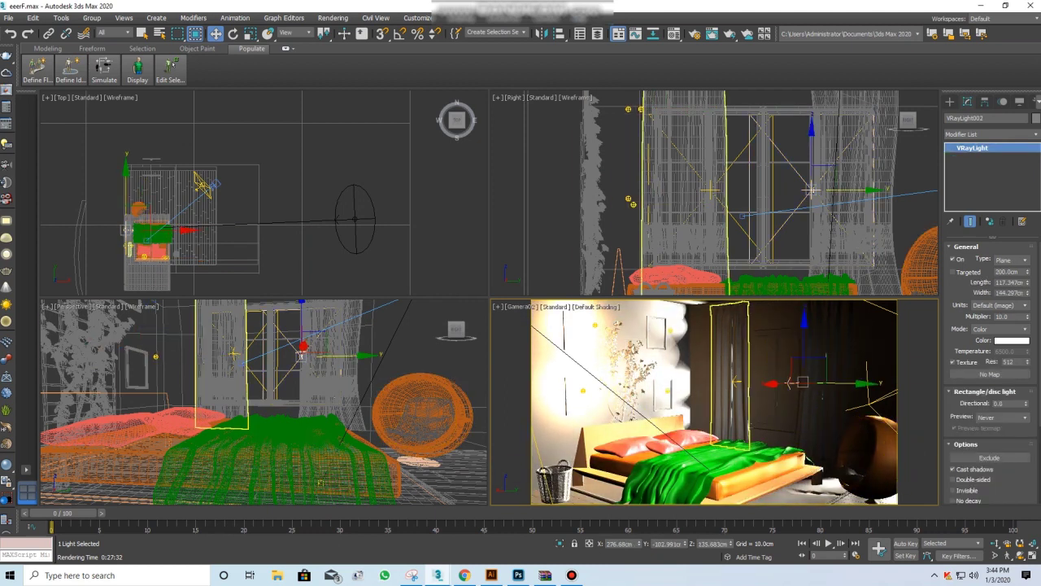
# Delete the sheer curtain at the window and open Render Setup
pyautogui.click(793, 374)
pyautogui.rightClick(541, 303)
pyautogui.click(728, 366)
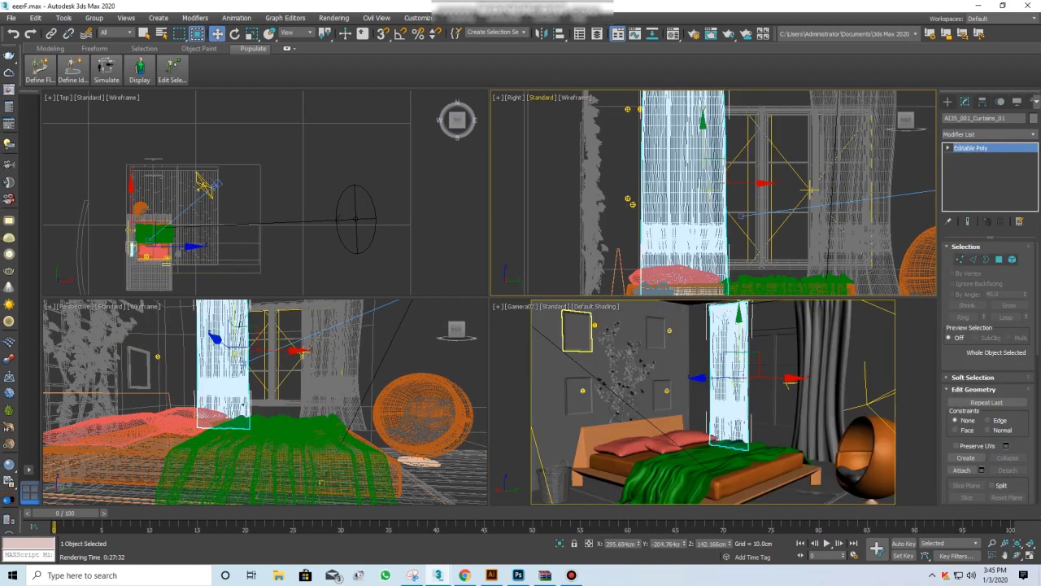
pyautogui.press('Delete')
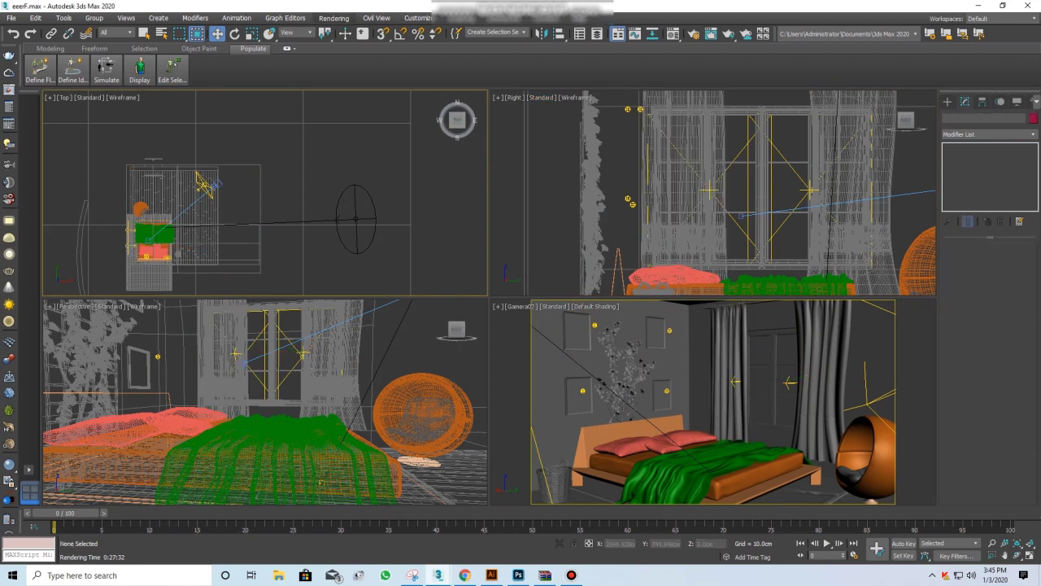
pyautogui.click(334, 17)
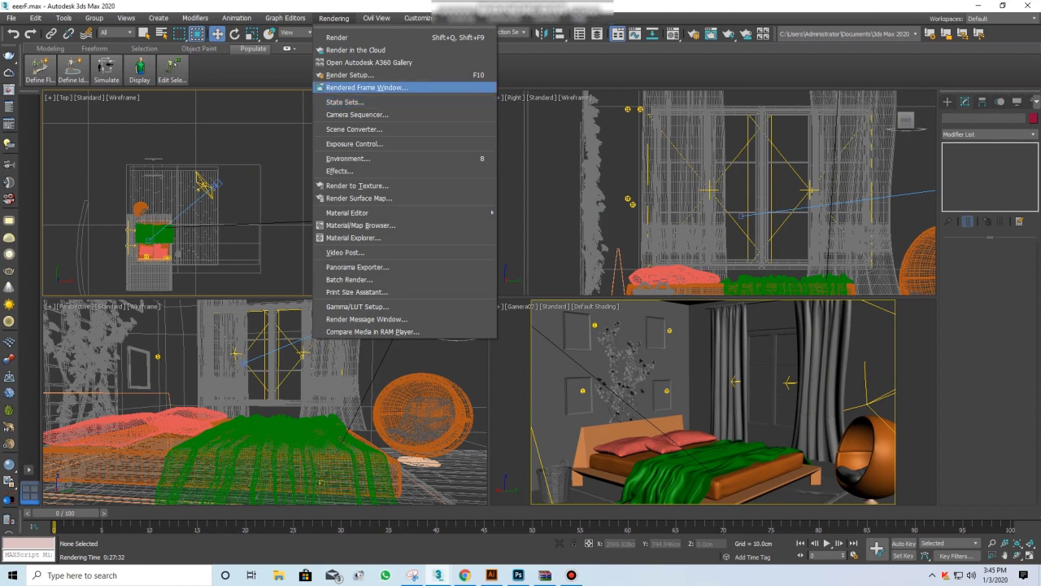
pyautogui.click(349, 74)
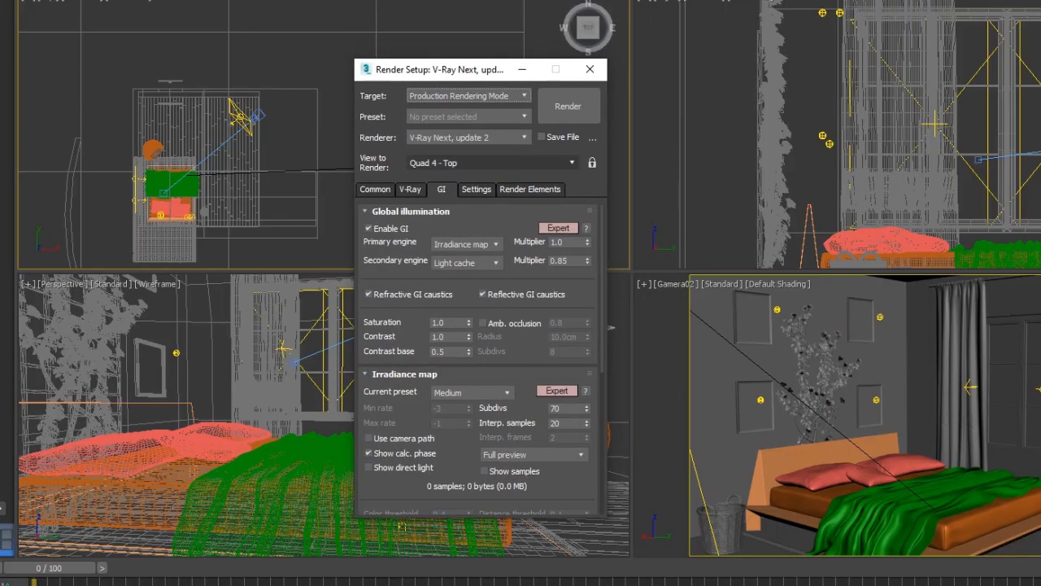
# On the Common tab, confirm the HDTV (video) output size preset at 1920x1080
pyautogui.click(410, 189)
pyautogui.click(375, 188)
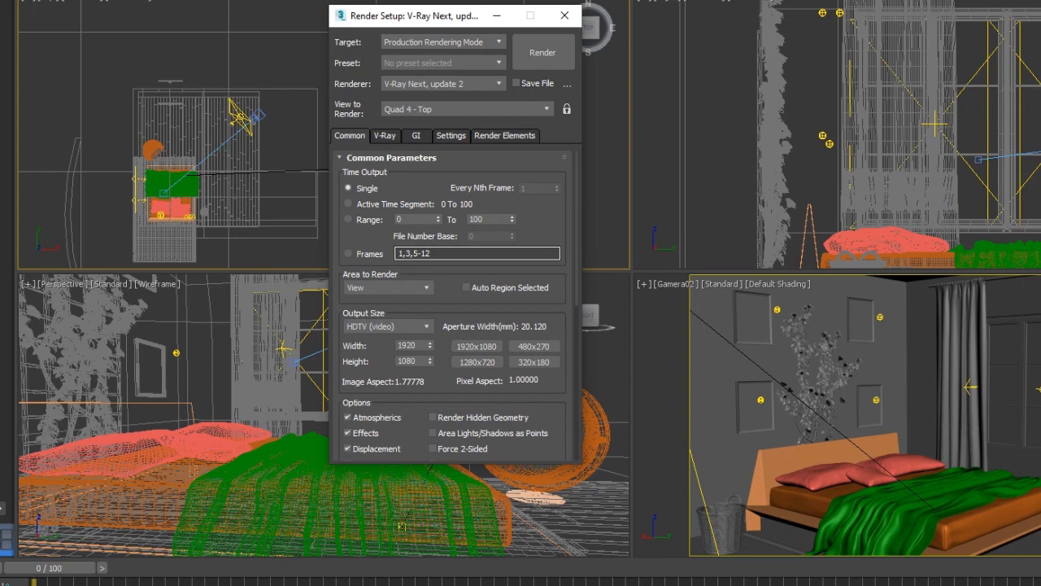
pyautogui.click(387, 327)
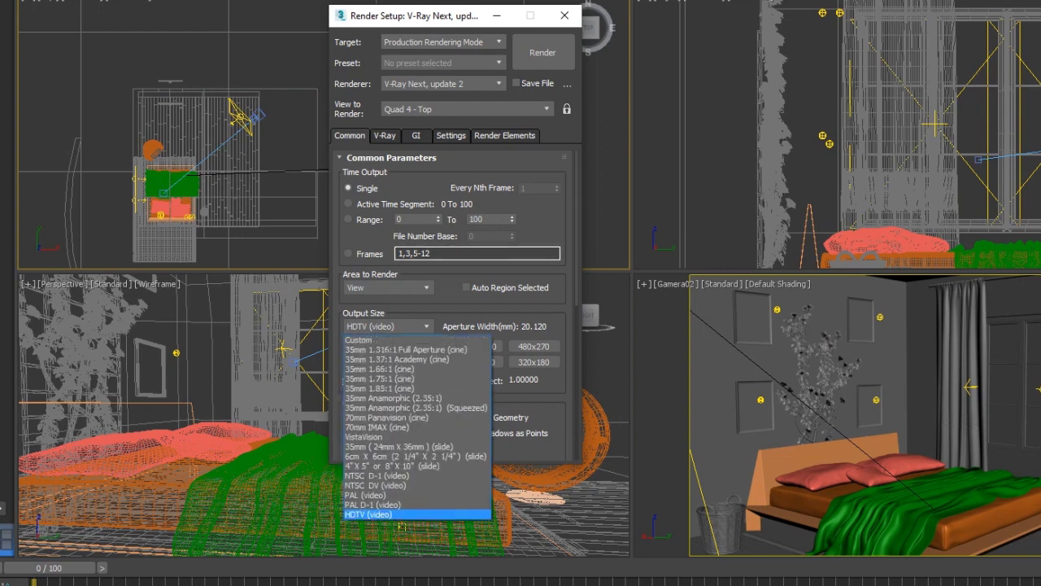
pyautogui.click(368, 514)
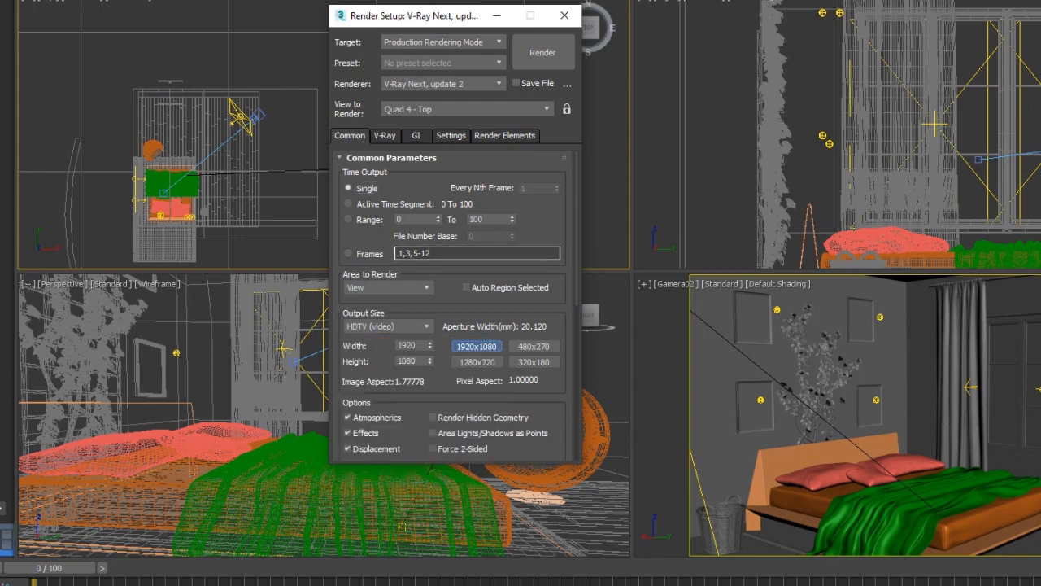
pyautogui.scroll(-5, 453, 305)
pyautogui.scroll(-2, 452, 305)
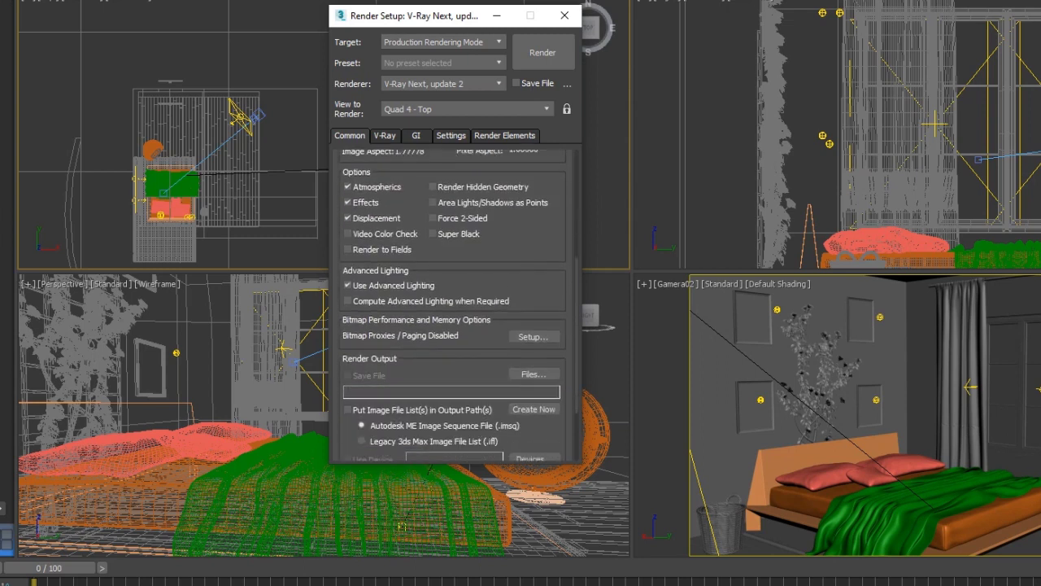
pyautogui.scroll(3, 452, 305)
pyautogui.scroll(1, 452, 305)
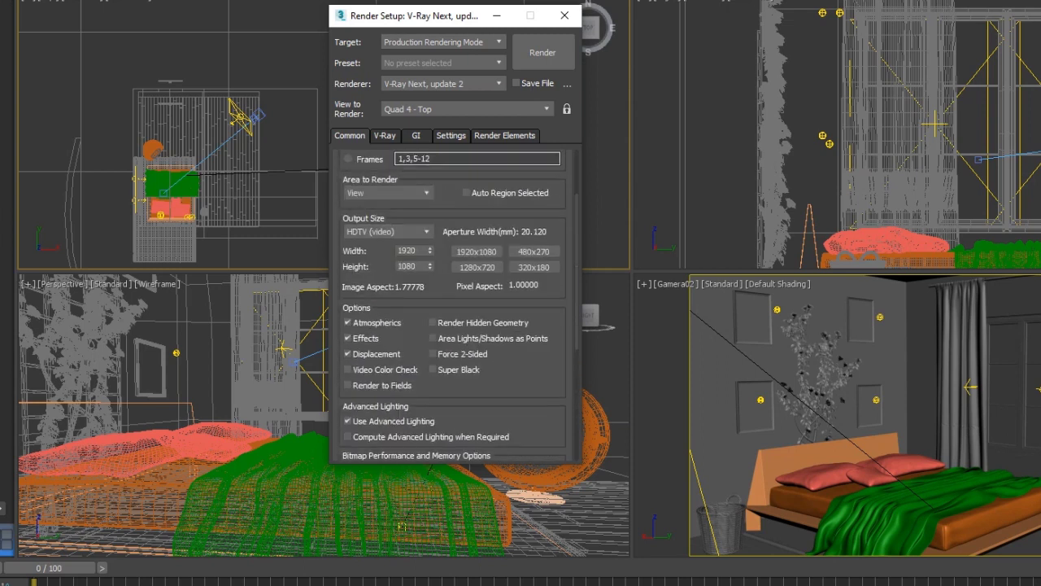
# On the V-Ray tab, collapse all rollouts and reopen Global switches
pyautogui.click(385, 135)
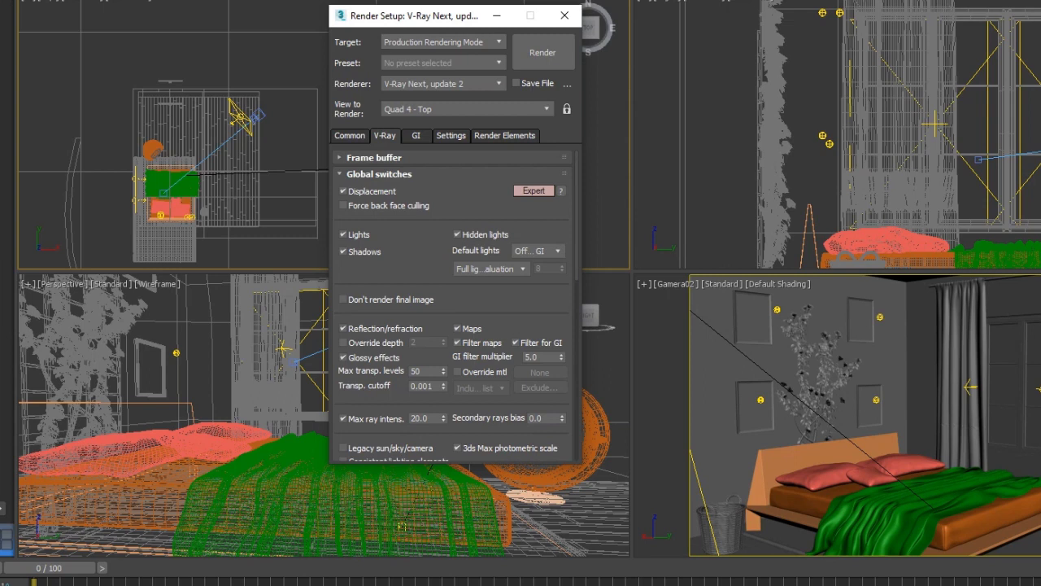
pyautogui.click(379, 173)
pyautogui.click(371, 190)
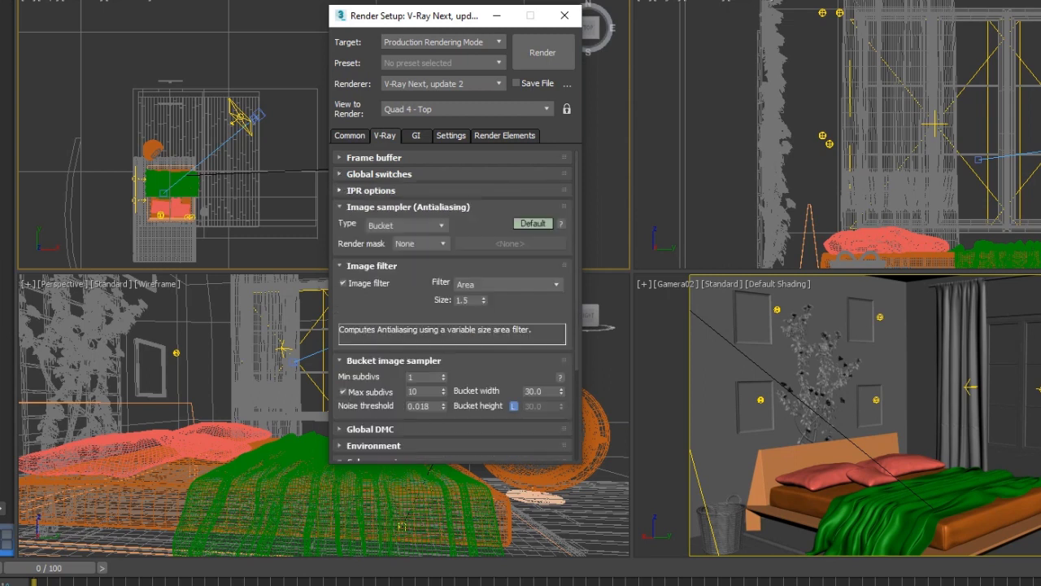
pyautogui.click(383, 206)
pyautogui.click(372, 223)
pyautogui.click(391, 239)
pyautogui.click(377, 289)
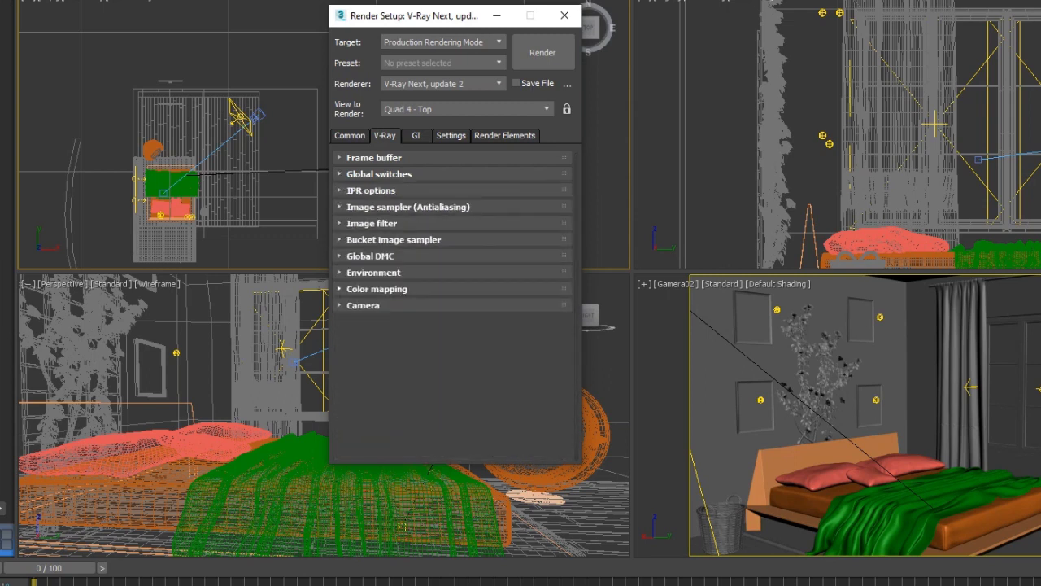
pyautogui.click(375, 157)
pyautogui.click(374, 157)
pyautogui.click(379, 173)
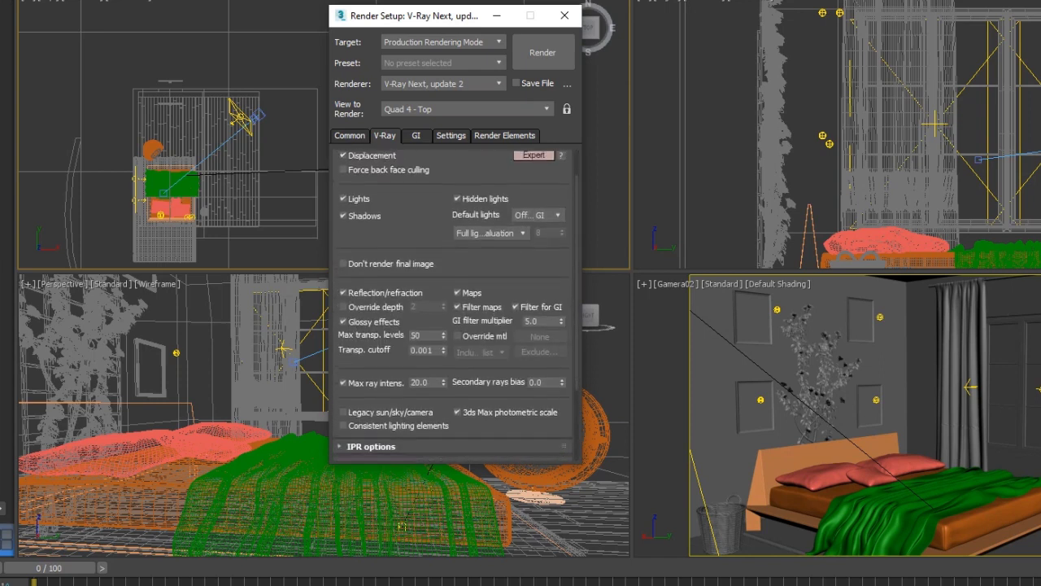
# Switch Global switches to Advanced and set Max transp. levels to 60
pyautogui.click(533, 190)
pyautogui.click(533, 191)
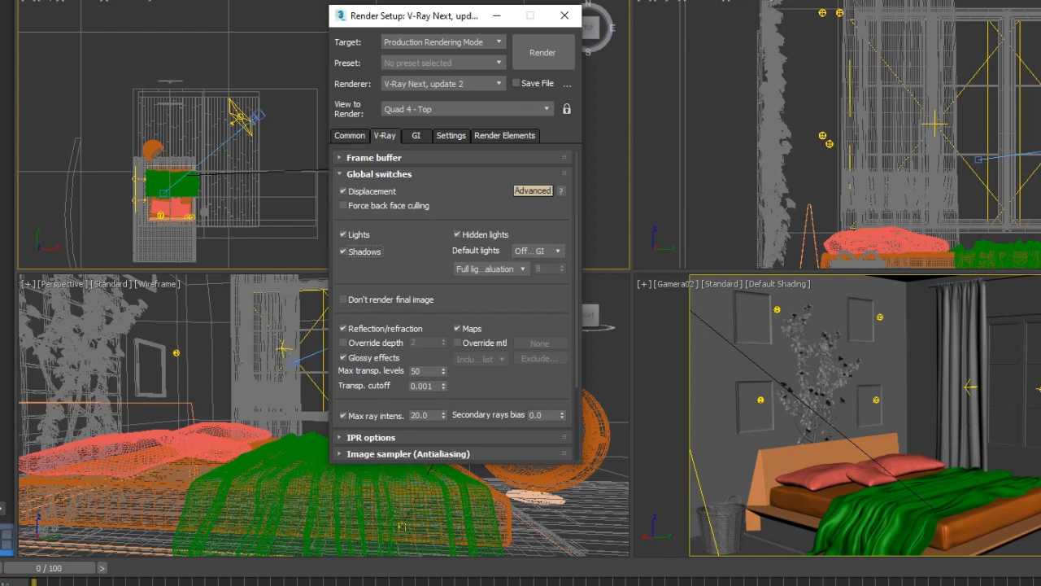
pyautogui.scroll(-1, 415, 370)
pyautogui.scroll(-2, 416, 370)
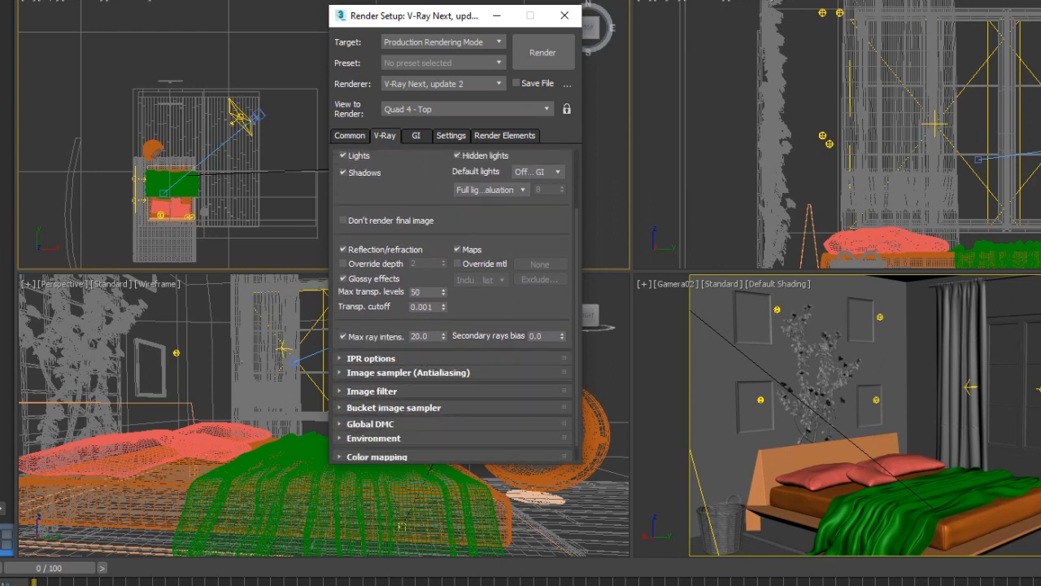
pyautogui.doubleClick(416, 287)
pyautogui.write('0')
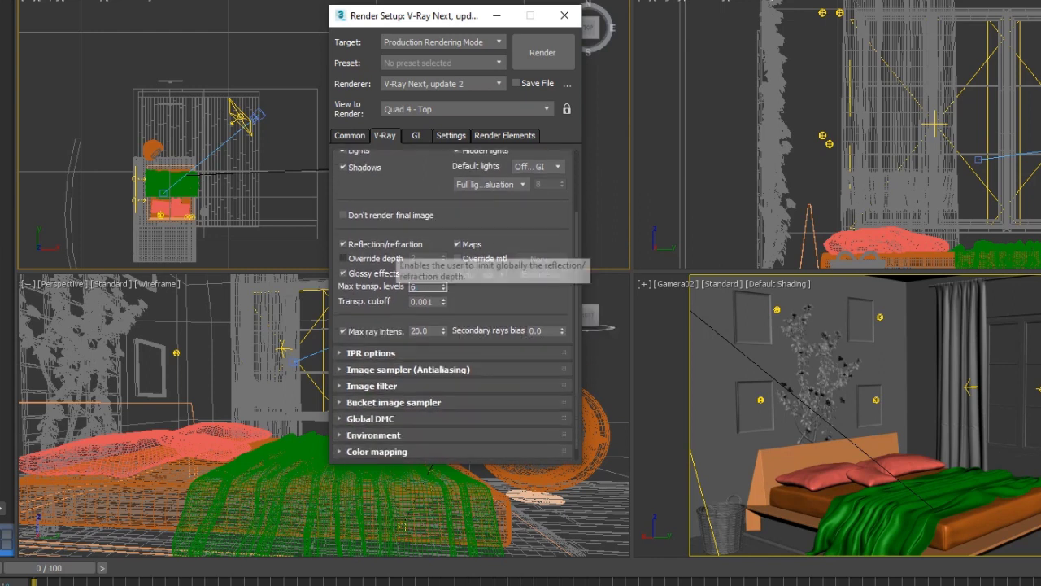
# Expand the Image sampler (Antialiasing) rollout and show its advanced options
pyautogui.scroll(-1, 455, 326)
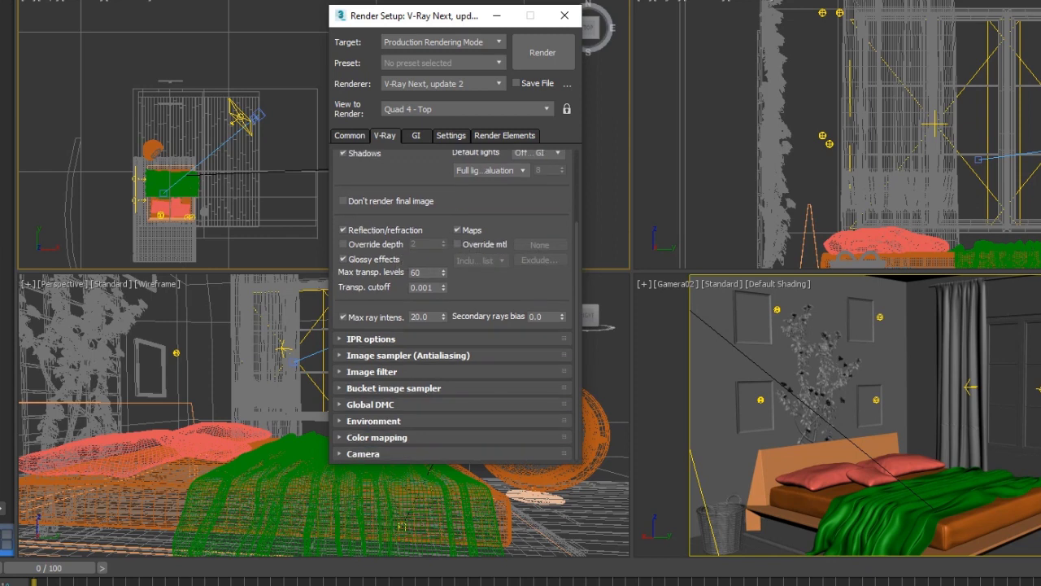
pyautogui.click(408, 355)
pyautogui.scroll(-1, 408, 355)
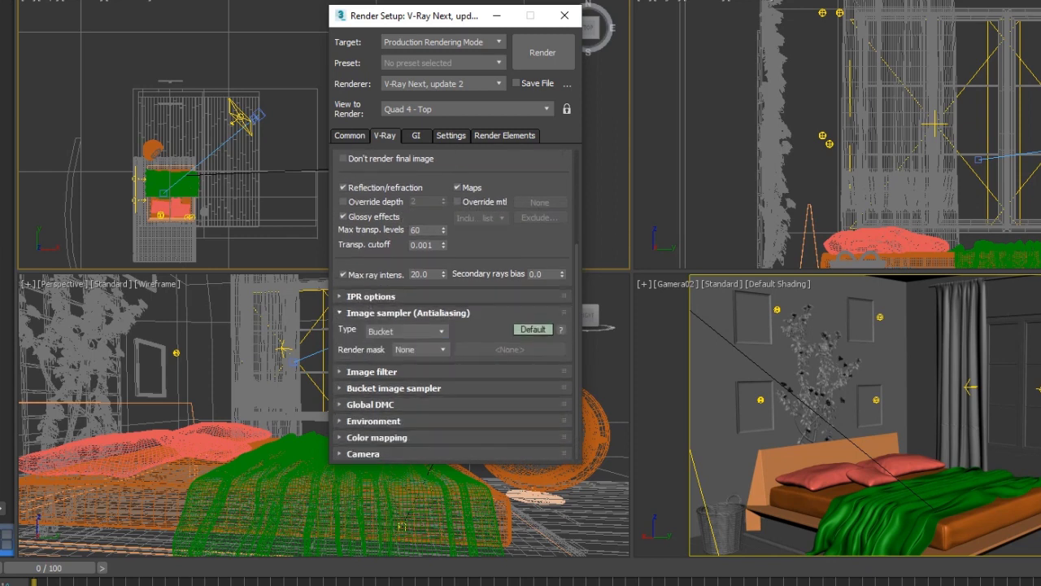
pyautogui.click(532, 329)
pyautogui.scroll(-1, 533, 313)
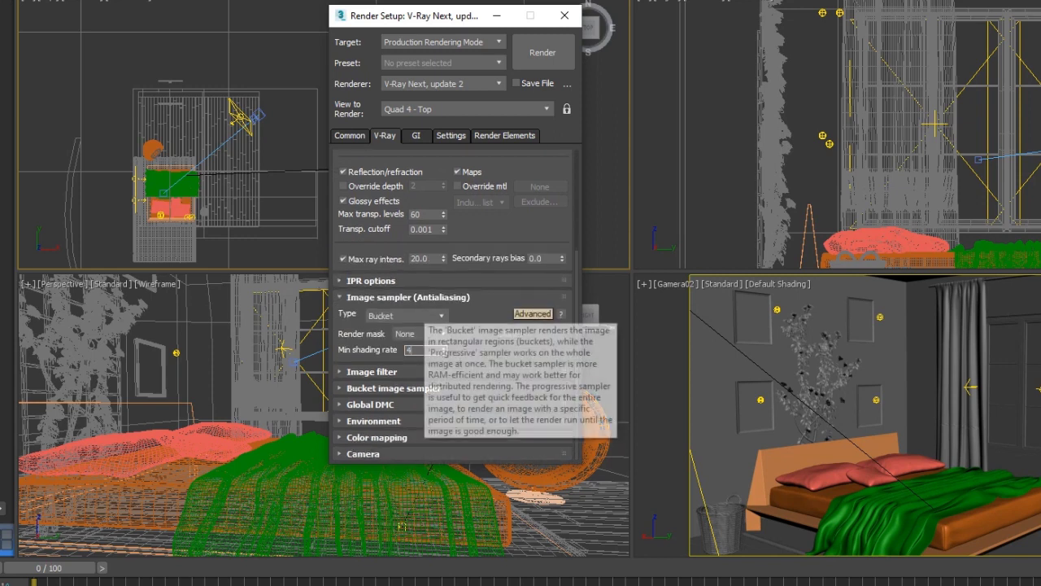
# Confirm min shading rate 4 and keep the Area image filter, size 1.6
pyautogui.press('Return')
pyautogui.click(372, 370)
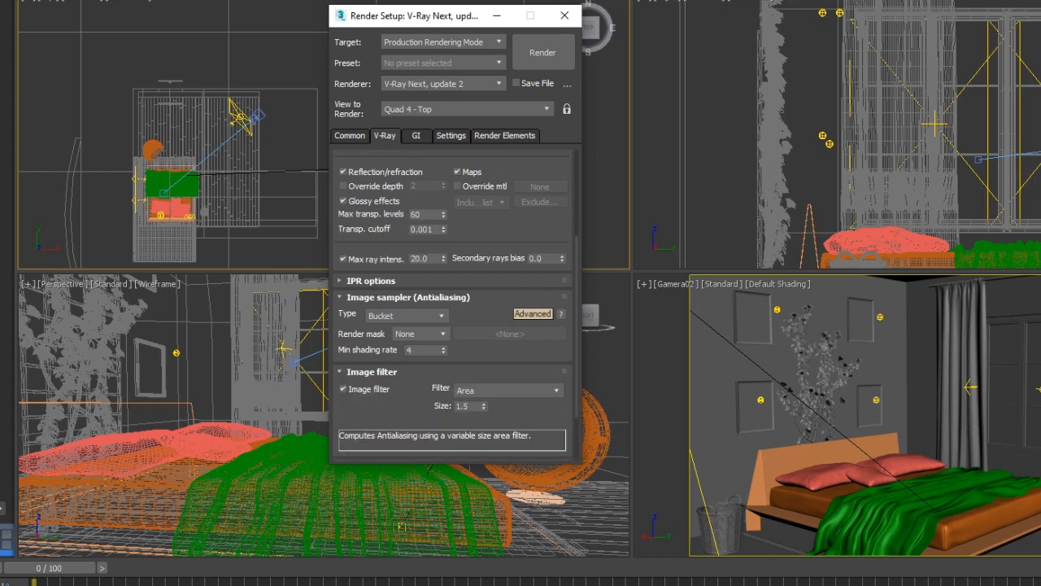
pyautogui.scroll(-1, 453, 342)
pyautogui.scroll(-1, 453, 342)
pyautogui.click(509, 311)
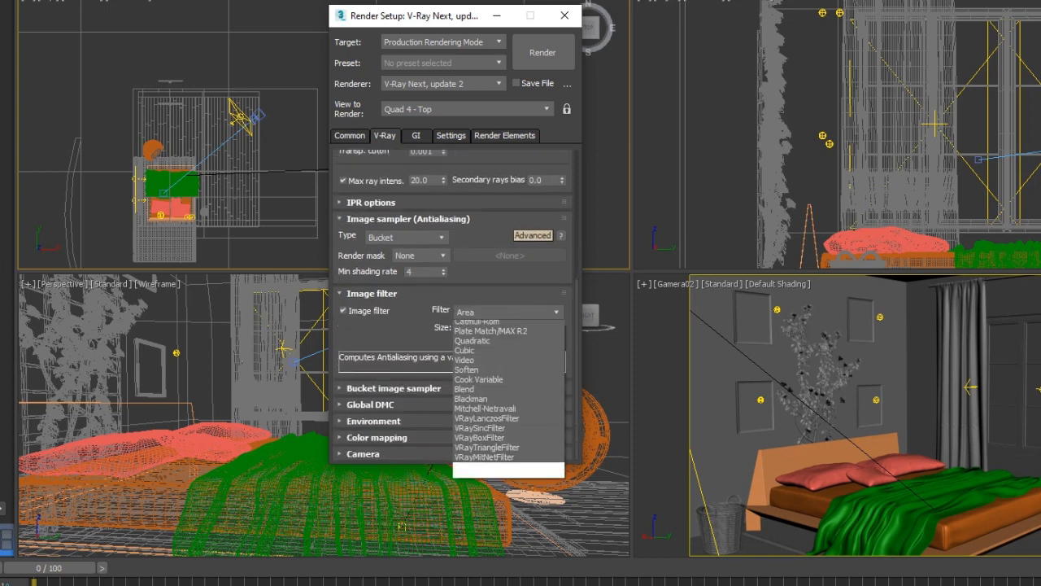
pyautogui.click(521, 325)
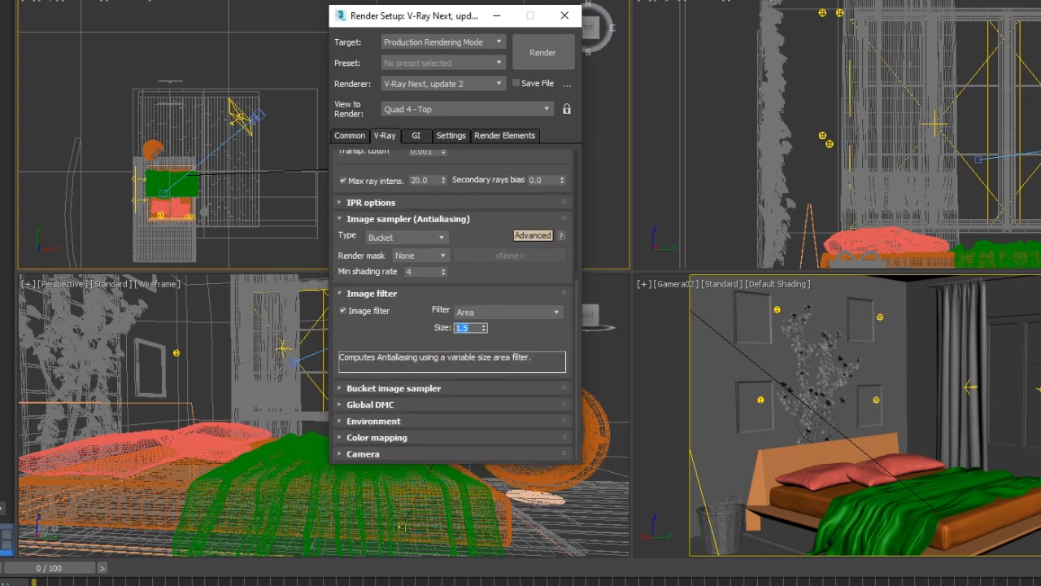
pyautogui.write('1.6')
# Set bucket noise threshold to 0.002, keep Reinhard color mapping, and view the GI tab
pyautogui.click(393, 388)
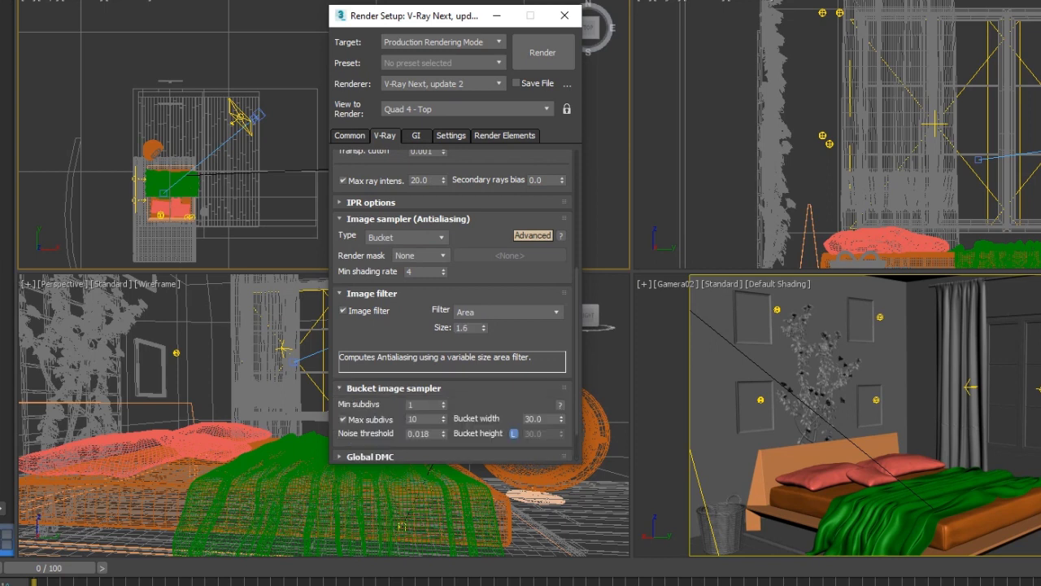
pyautogui.scroll(-2, 453, 342)
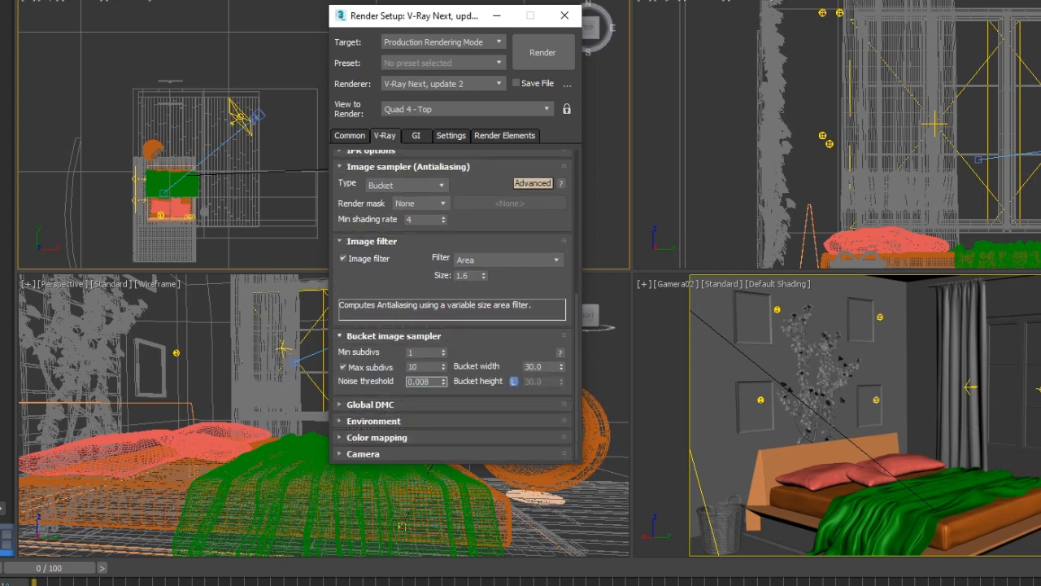
pyautogui.moveTo(429, 381); pyautogui.dragTo(425, 381)
pyautogui.write('0.002')
pyautogui.click(377, 437)
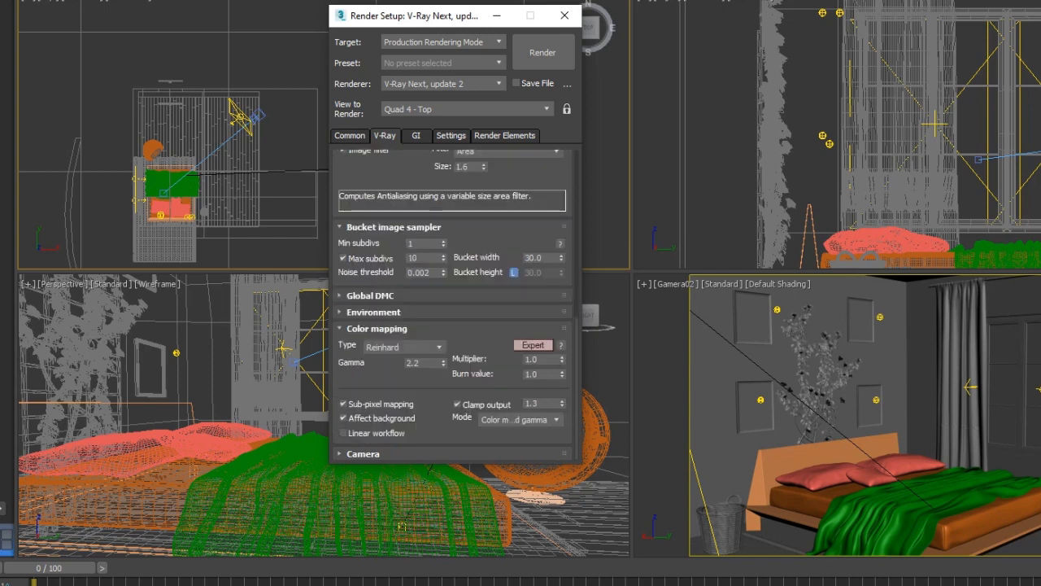
pyautogui.press('Escape')
pyautogui.scroll(2, 453, 309)
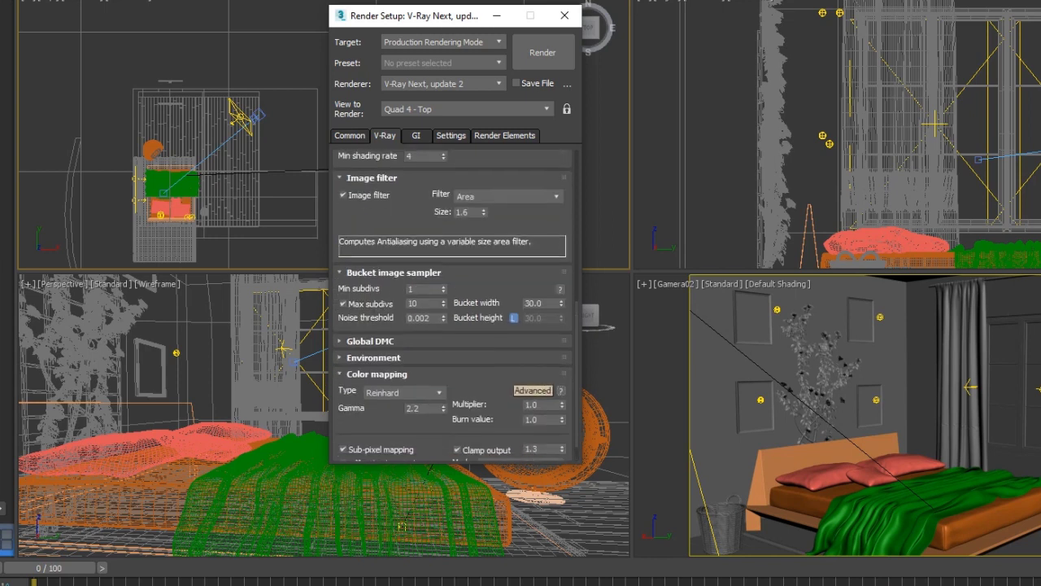
pyautogui.scroll(-2, 453, 305)
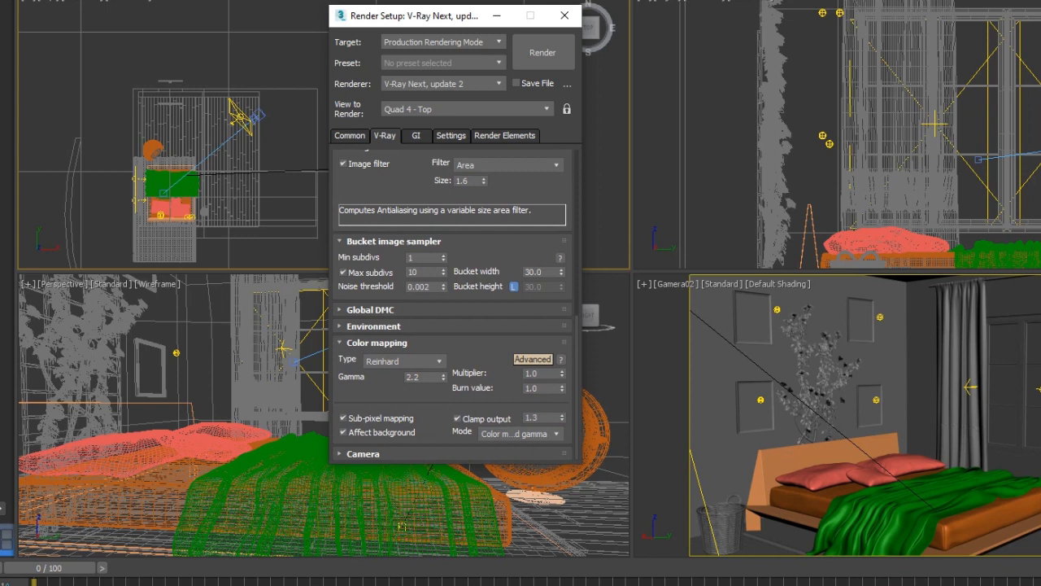
pyautogui.click(416, 135)
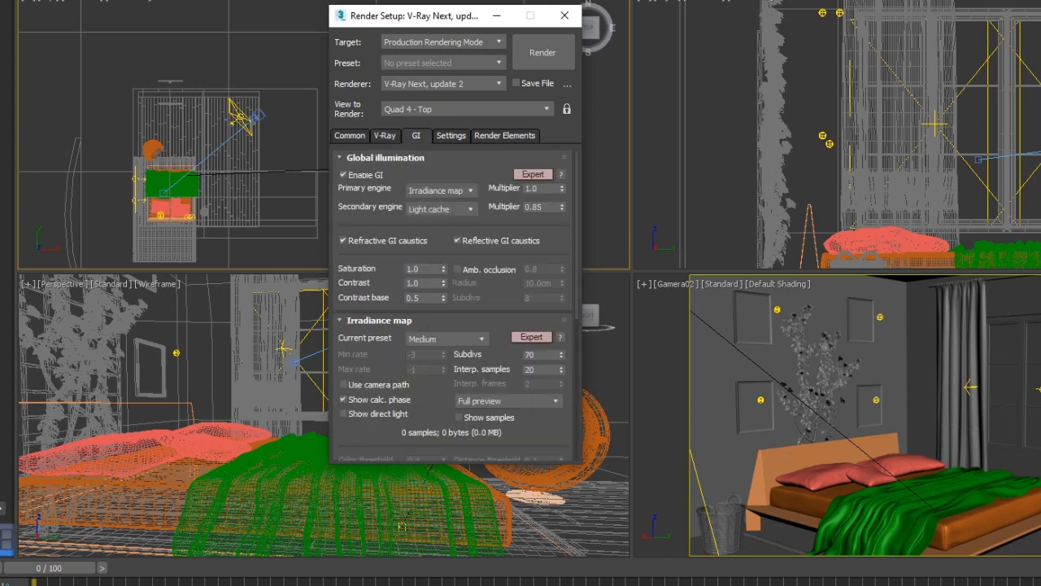
# Keep Light cache as the secondary GI engine and give the Medium irradiance map 80 subdivs
pyautogui.click(440, 226)
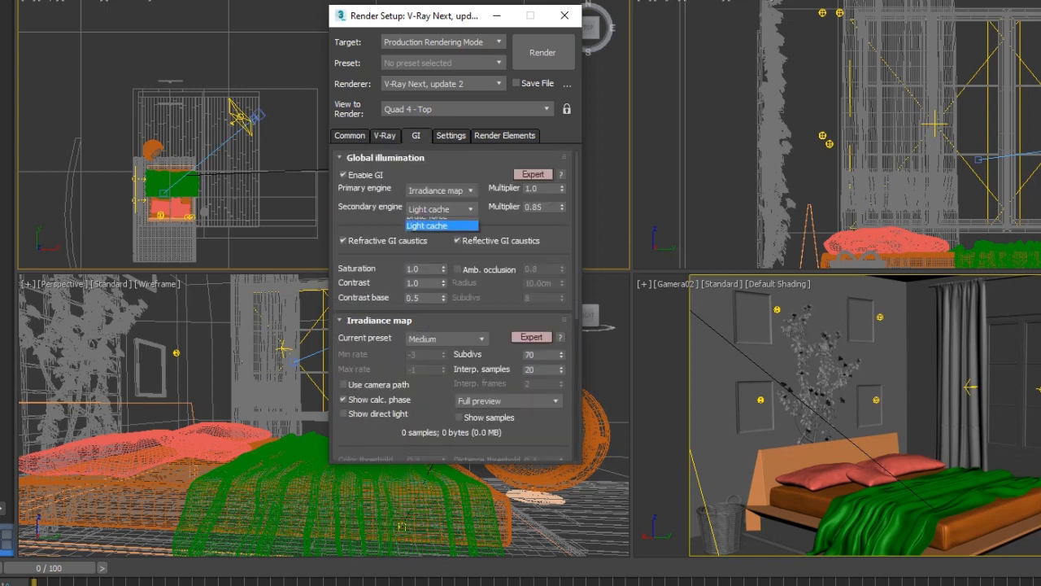
pyautogui.click(439, 241)
pyautogui.scroll(-2, 453, 305)
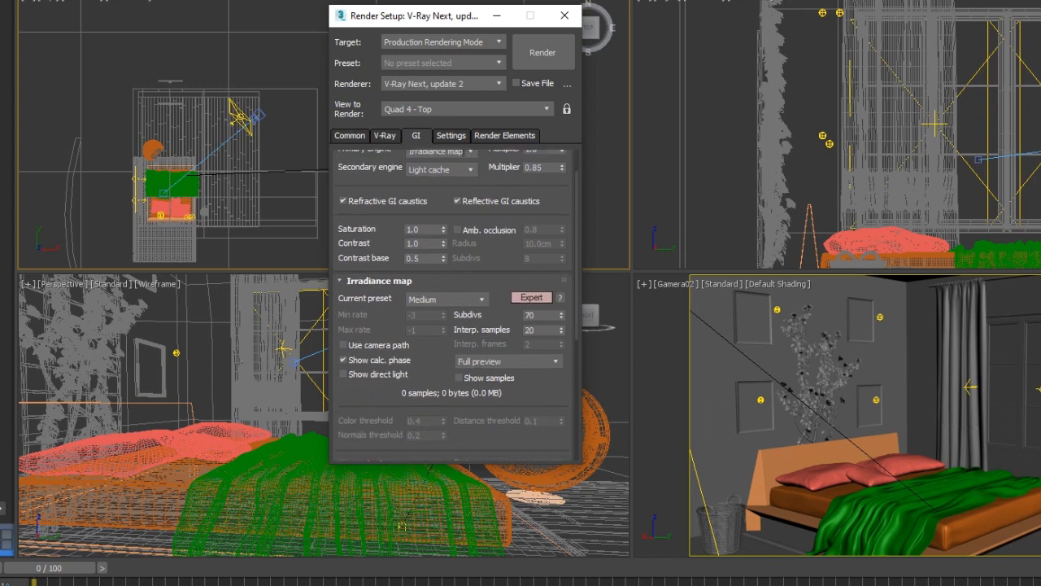
pyautogui.scroll(-2, 447, 293)
pyautogui.click(446, 263)
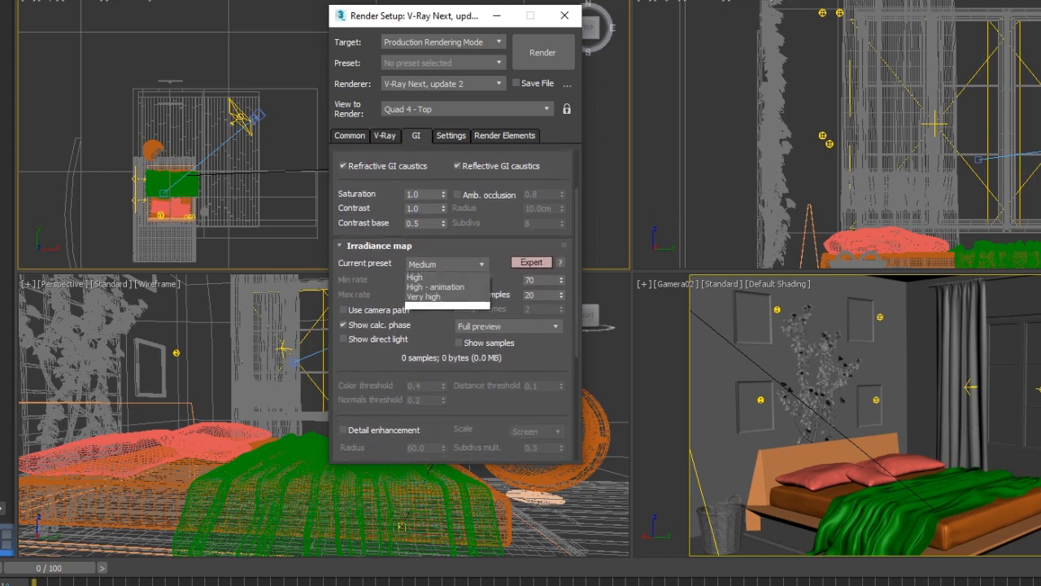
pyautogui.click(431, 305)
pyautogui.doubleClick(529, 280)
pyautogui.write('80')
pyautogui.press('Return')
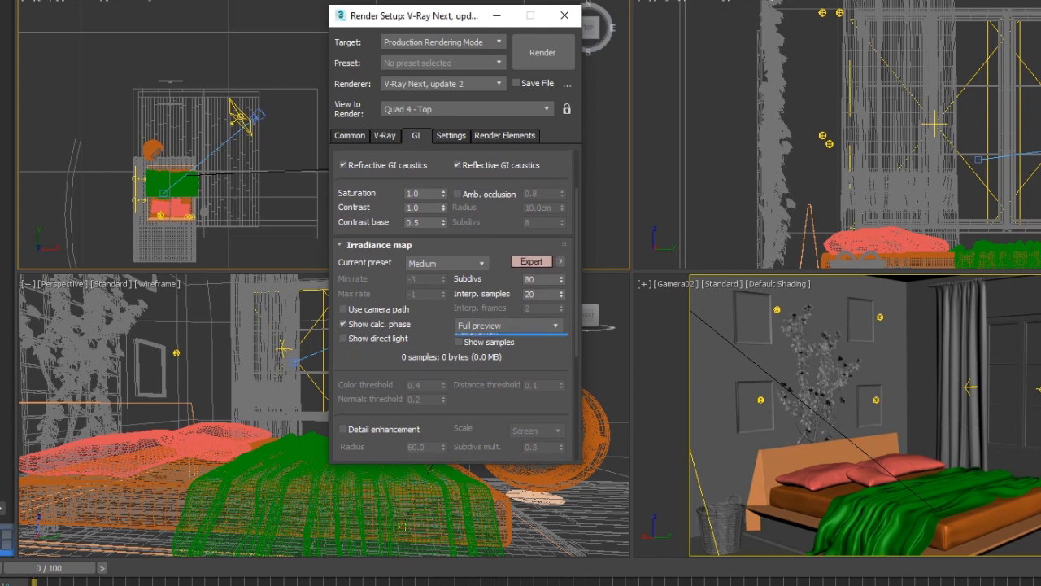
pyautogui.click(488, 365)
pyautogui.scroll(-5, 455, 325)
pyautogui.scroll(-3, 455, 301)
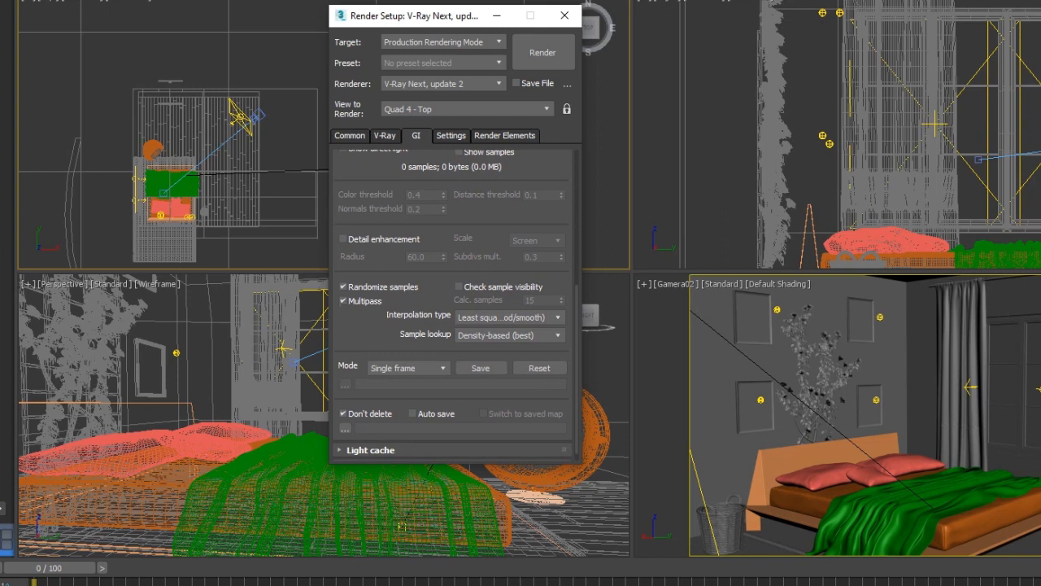
pyautogui.scroll(-1, 453, 304)
# Set light cache subdivs to 2100, keeping KD tree type, Screen scale and Nearest filter
pyautogui.click(371, 436)
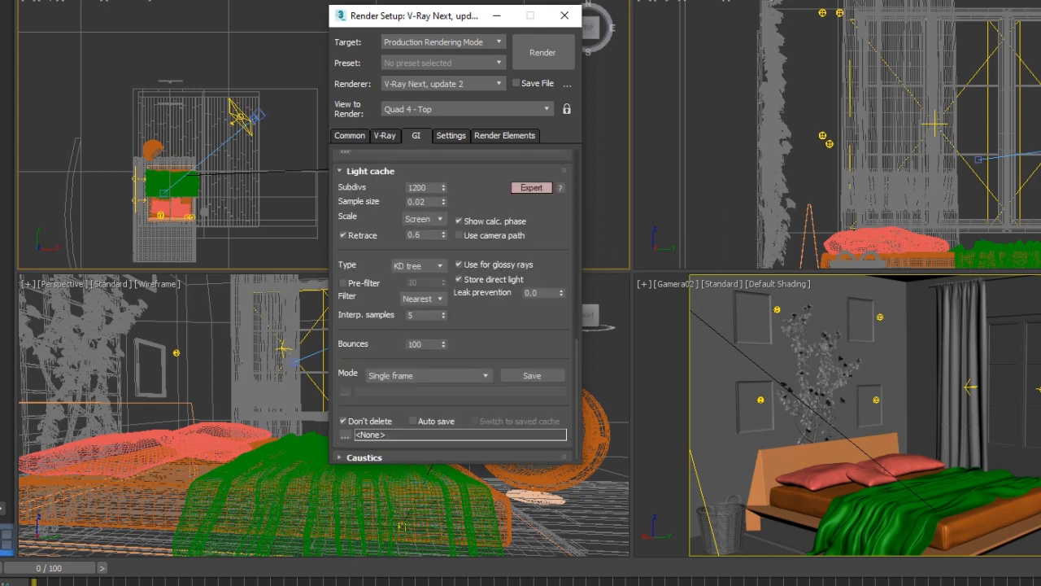
pyautogui.doubleClick(416, 187)
pyautogui.write('210')
pyautogui.press('Return')
pyautogui.click(418, 265)
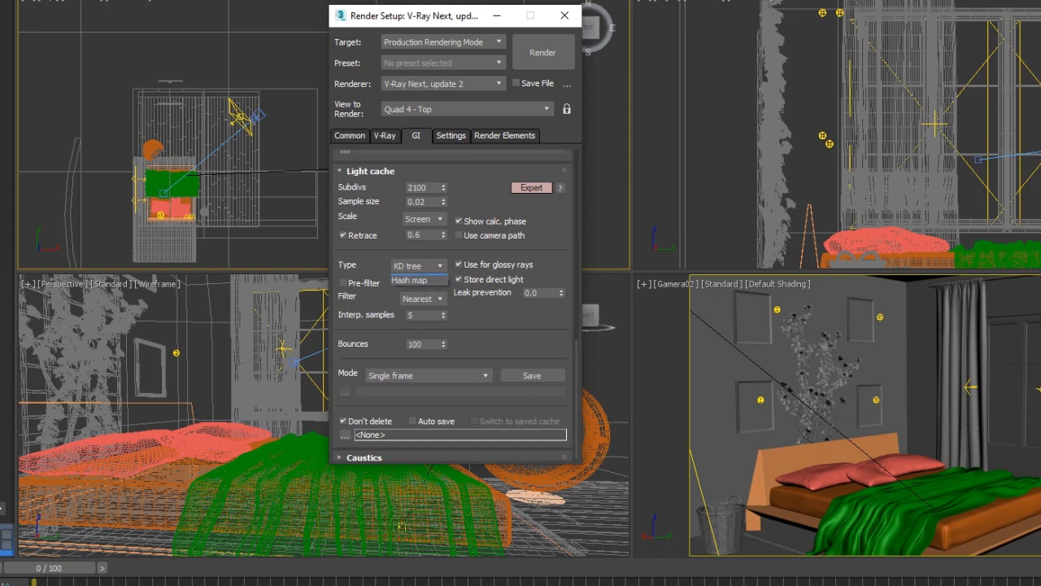
pyautogui.click(419, 277)
pyautogui.click(424, 219)
pyautogui.click(419, 231)
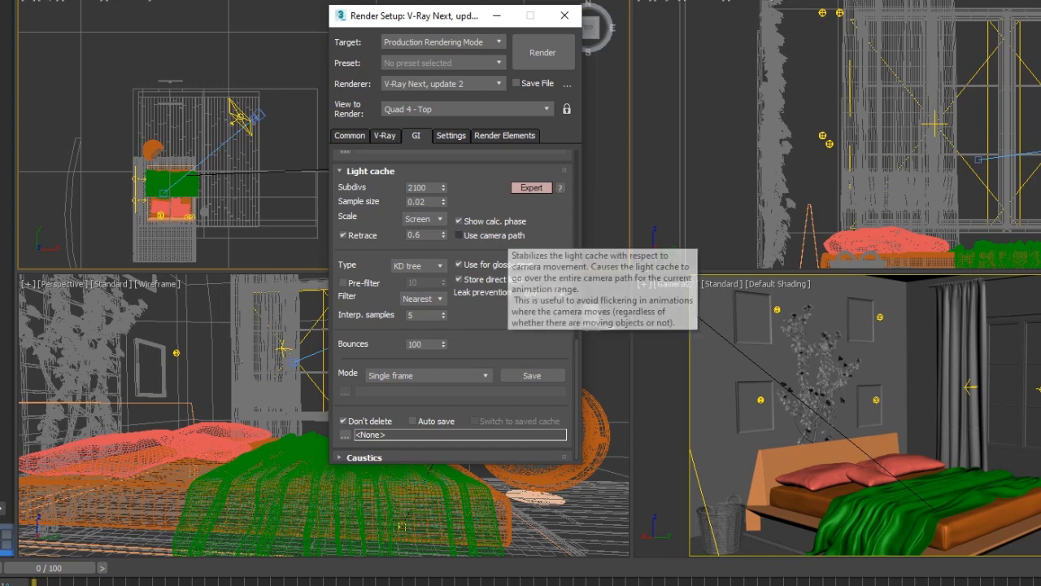
pyautogui.scroll(-1, 423, 268)
pyautogui.click(422, 295)
pyautogui.click(415, 314)
pyautogui.scroll(2, 453, 306)
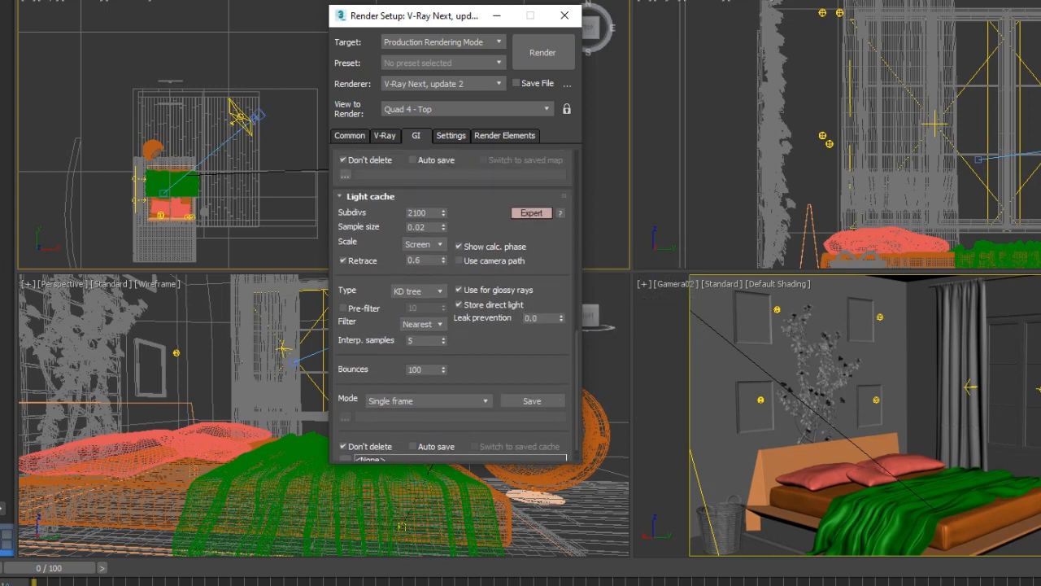
# Render the Gamera02 view with the new GI settings and zoom the V-Ray frame buffer to inspect it
pyautogui.click(756, 404)
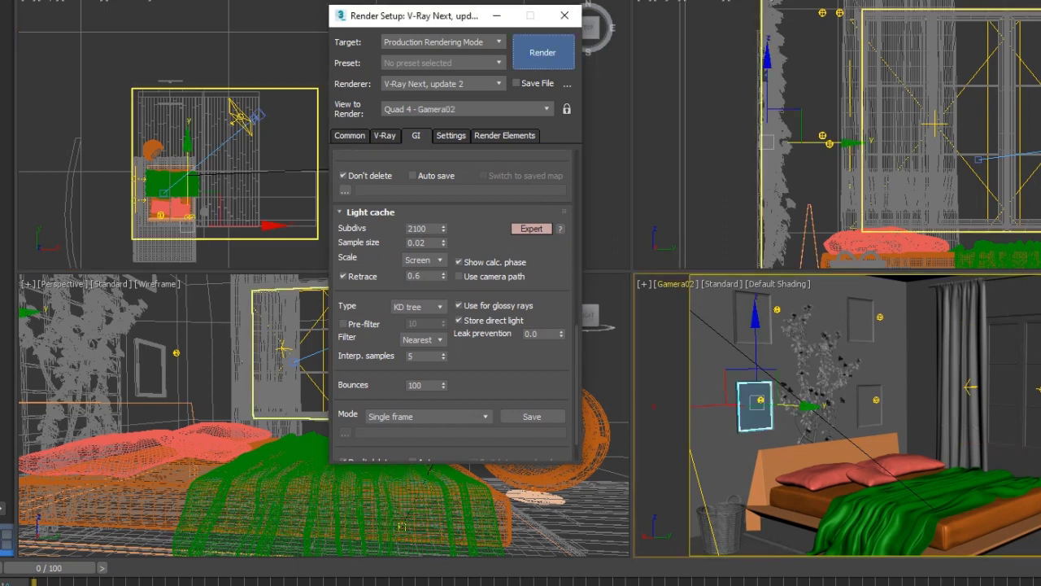
pyautogui.click(543, 52)
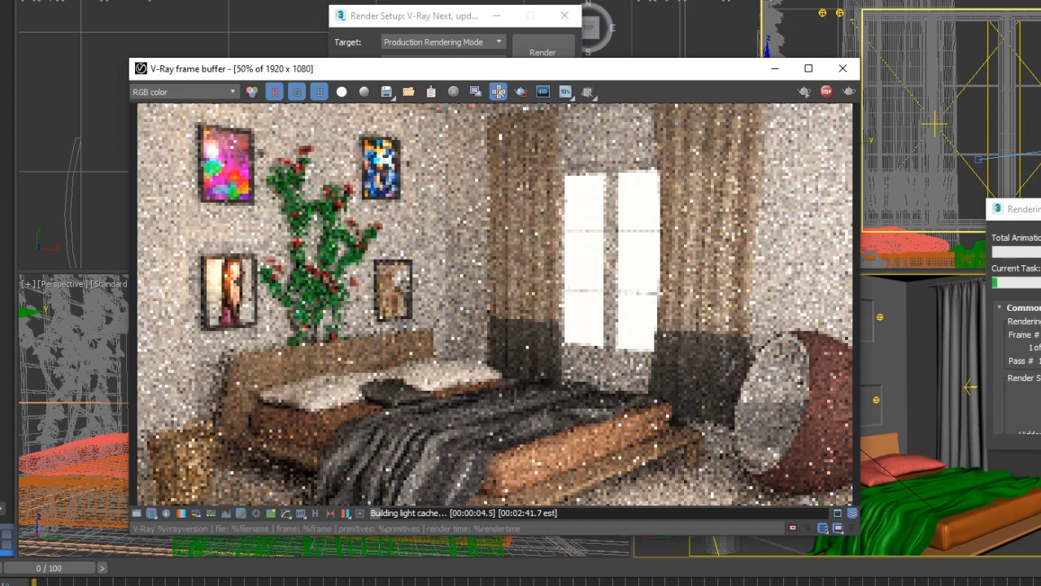
pyautogui.scroll(-1, 494, 304)
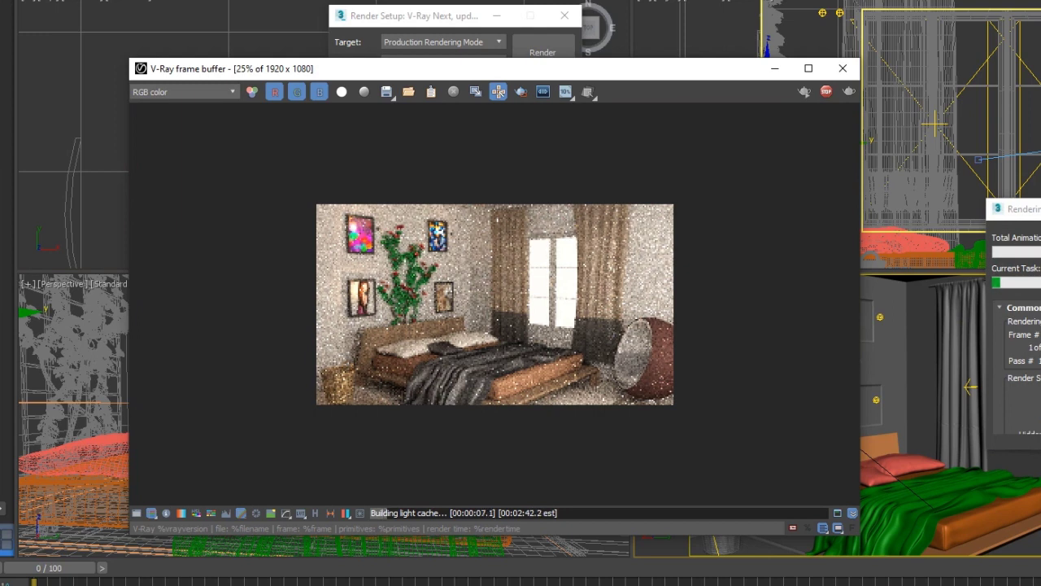
pyautogui.scroll(1, 495, 305)
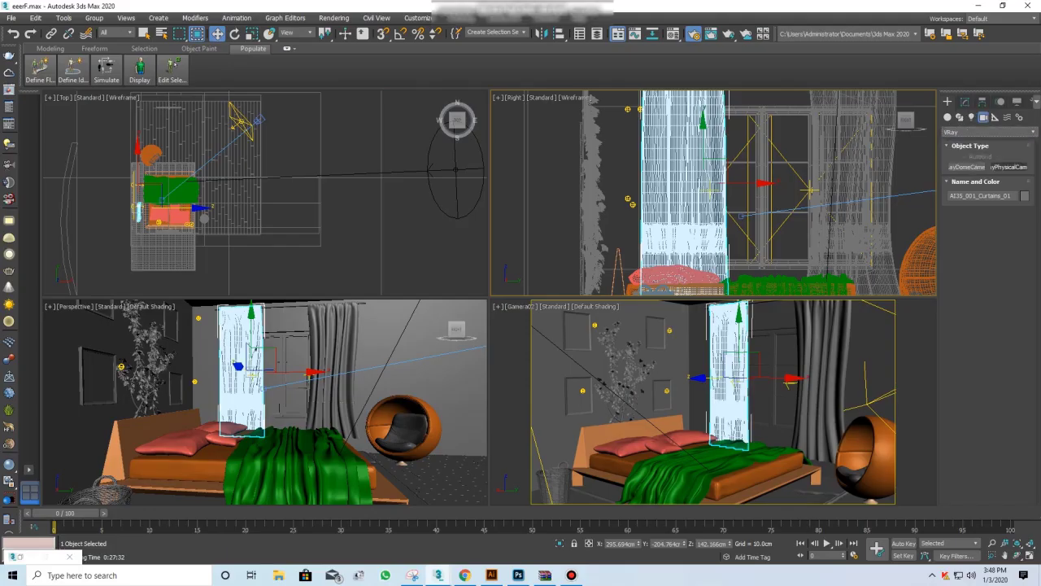
# Place a new V-Ray physical camera, VRayCam001, in the bedroom and select it
pyautogui.press('q')
pyautogui.moveTo(259, 229); pyautogui.dragTo(266, 237)
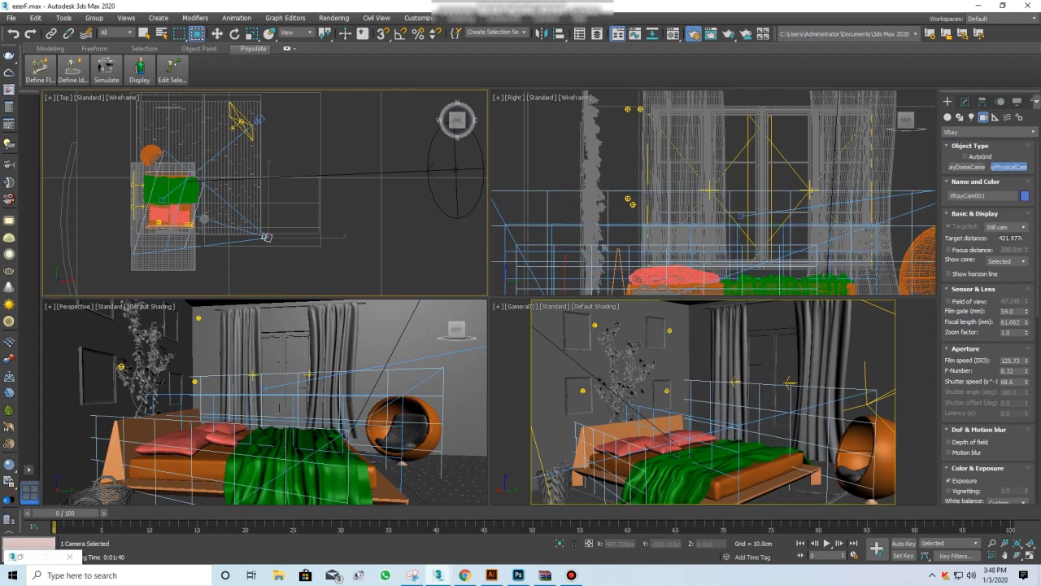
pyautogui.press('w')
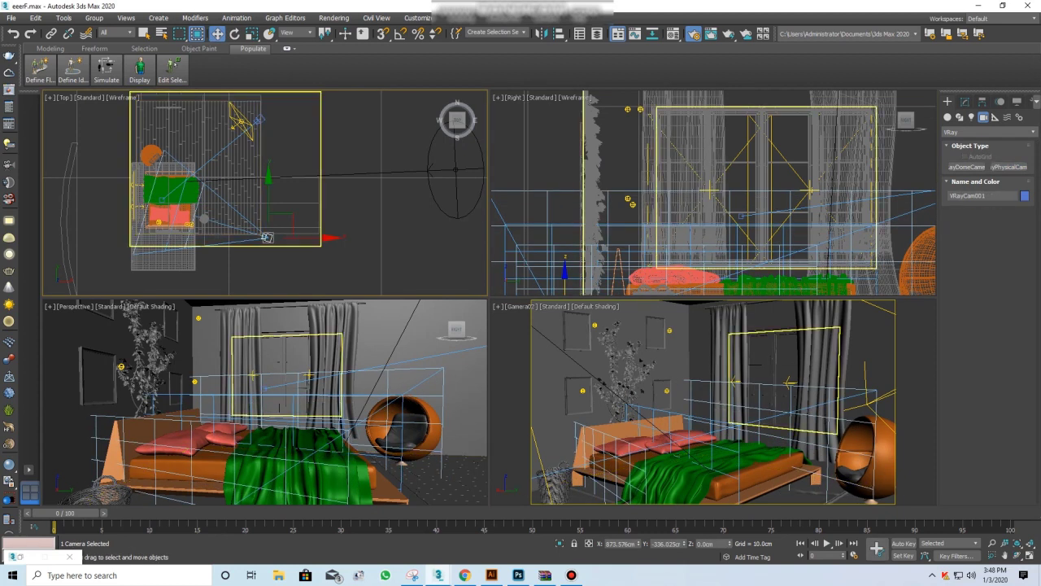
pyautogui.click(266, 236)
pyautogui.click(266, 237)
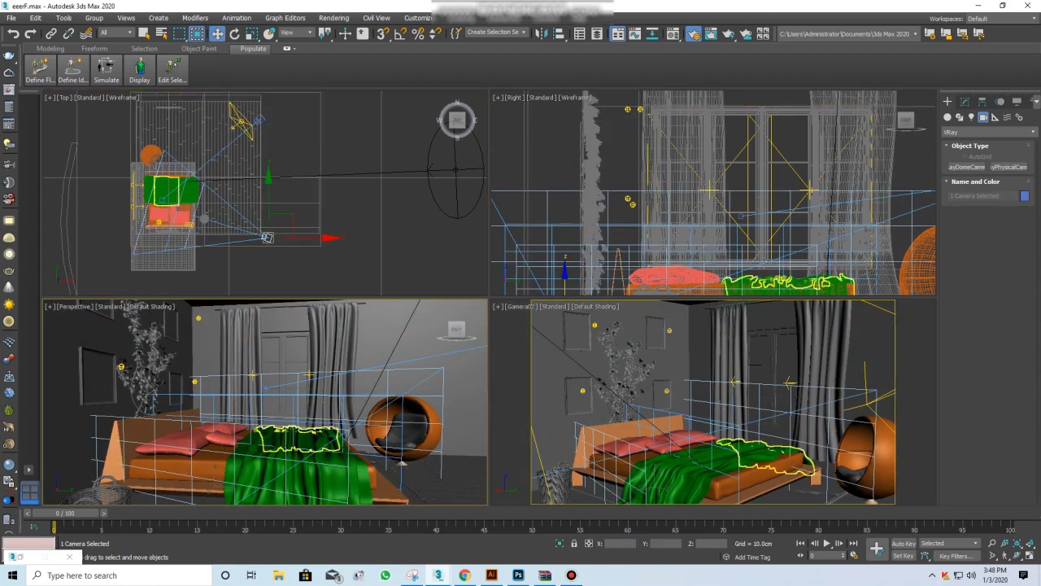
# Set the lower-left viewport to VRayCam001 and move the camera to frame the bed
pyautogui.press('c')
pyautogui.doubleClick(488, 214)
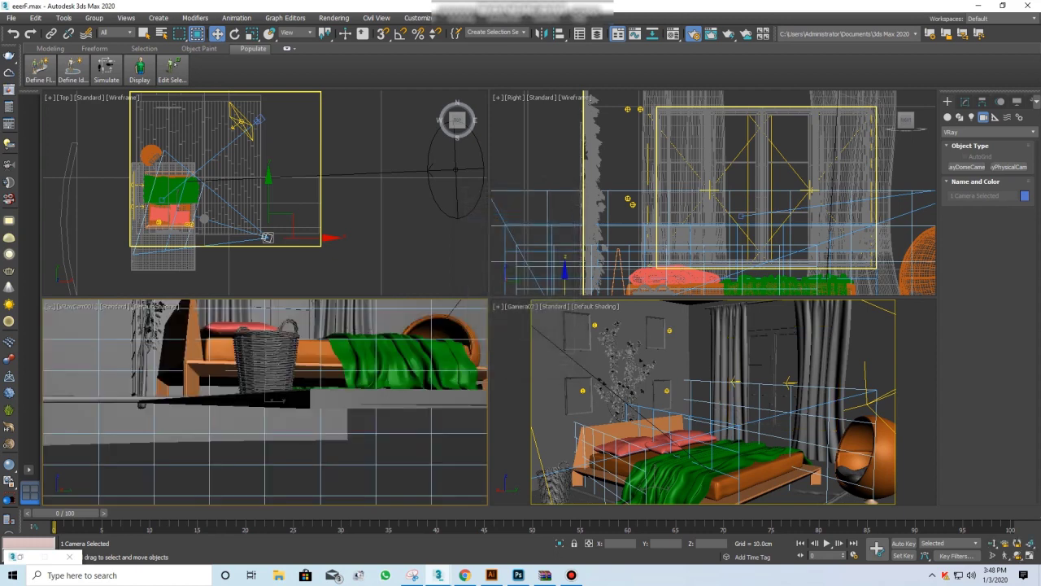
pyautogui.moveTo(563, 271); pyautogui.dragTo(647, 247)
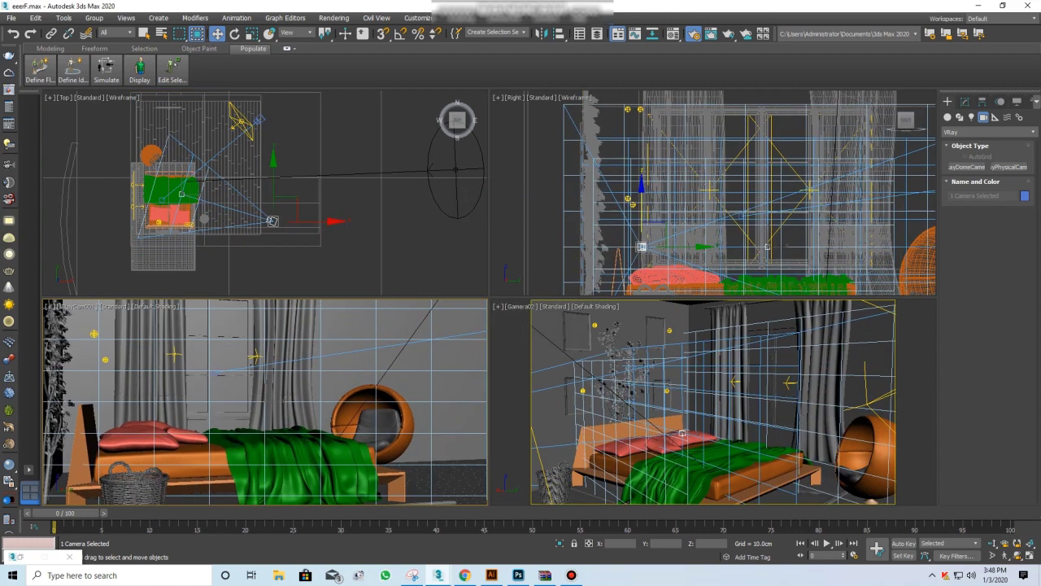
pyautogui.click(273, 219)
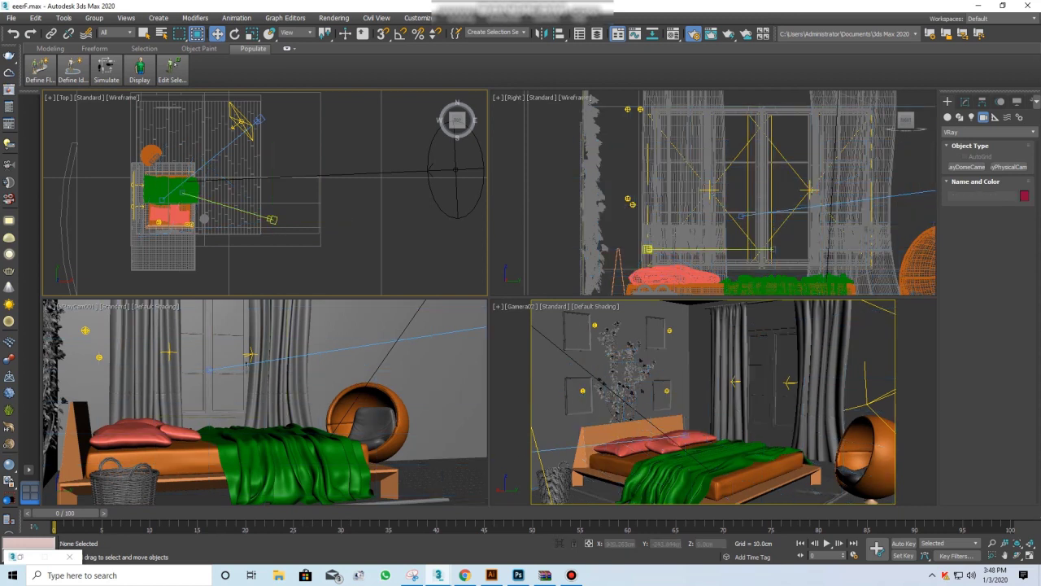
pyautogui.click(965, 101)
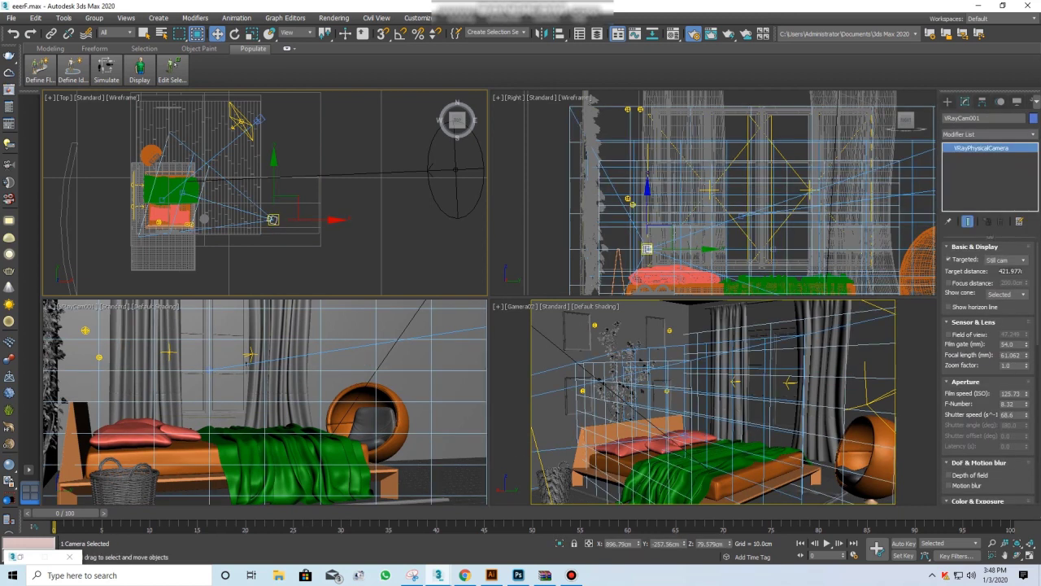
pyautogui.click(333, 18)
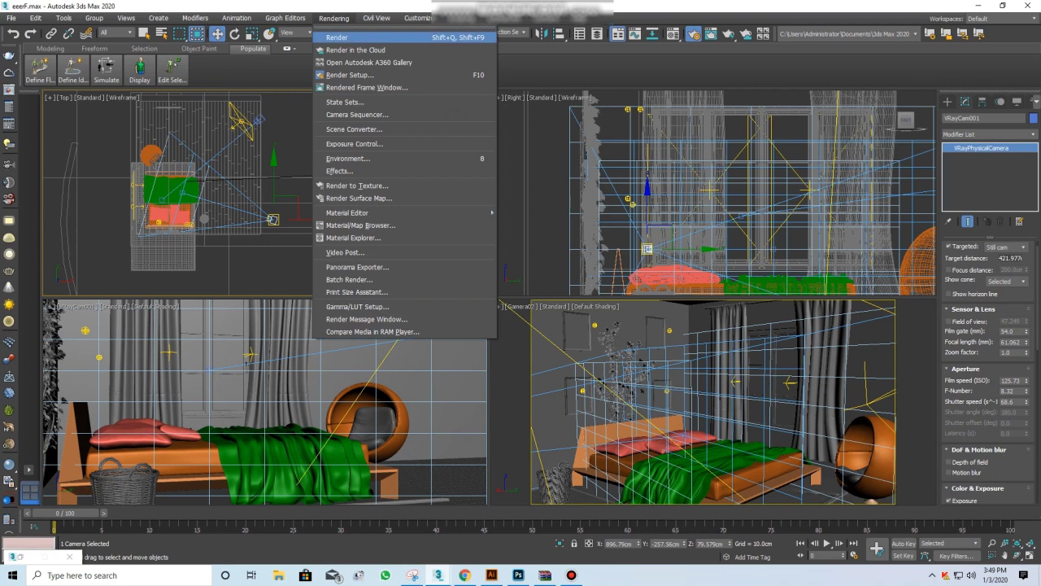
# Turn on Auto exposure and Auto white balance in the V-Ray Camera rollout of Render Setup
pyautogui.click(350, 75)
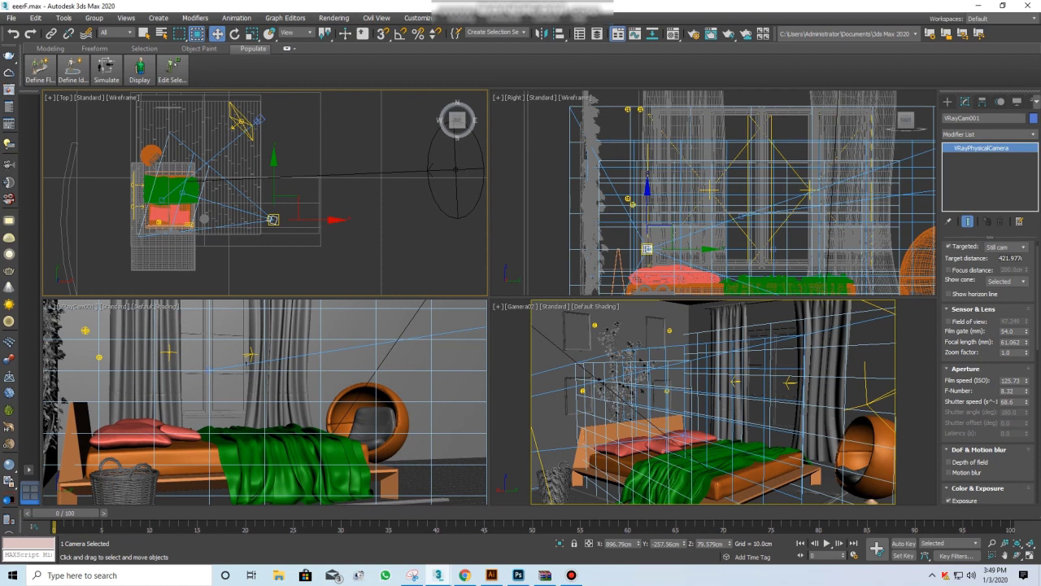
pyautogui.click(333, 18)
pyautogui.click(350, 83)
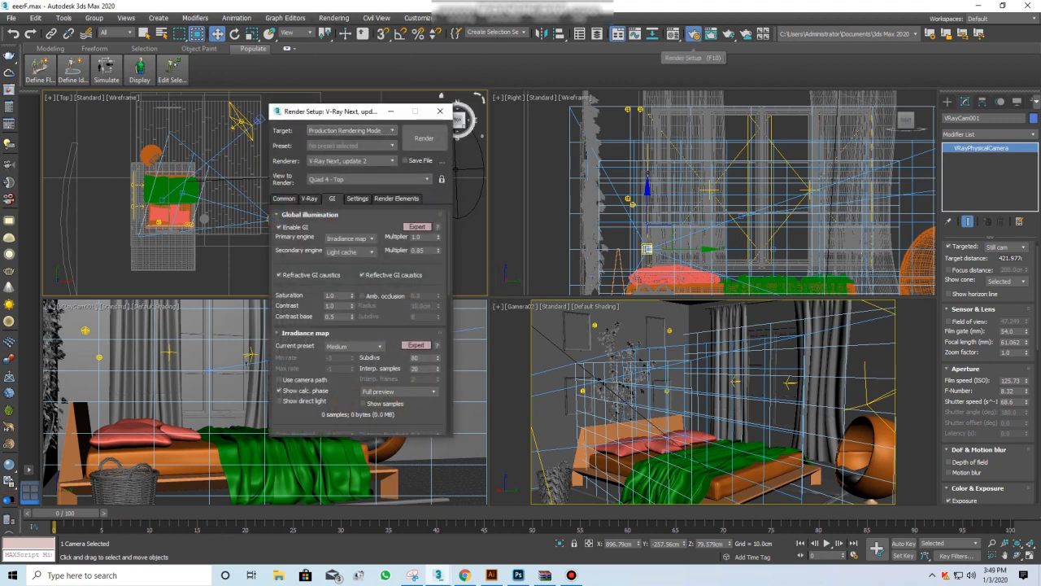
pyautogui.click(309, 199)
pyautogui.scroll(-5, 358, 325)
pyautogui.scroll(-3, 359, 322)
pyautogui.scroll(-3, 358, 322)
pyautogui.scroll(-3, 359, 322)
pyautogui.scroll(-3, 359, 322)
pyautogui.click(279, 324)
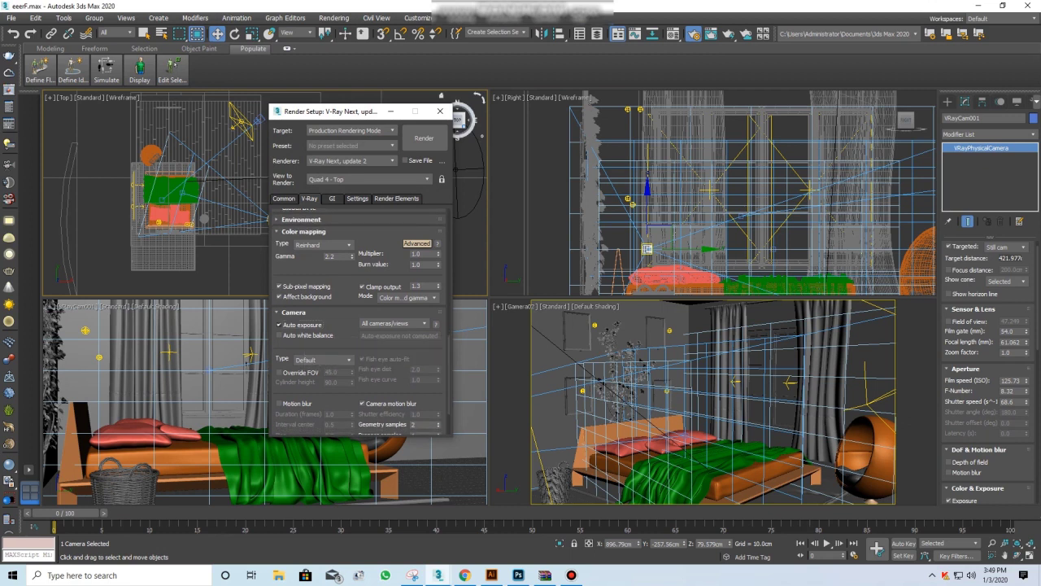
pyautogui.click(279, 334)
# Start a Shift+Q test render of the VRayCam001 view
pyautogui.scroll(-1, 279, 334)
pyautogui.scroll(1, 359, 325)
pyautogui.scroll(1, 359, 325)
pyautogui.scroll(1, 359, 326)
pyautogui.scroll(1, 359, 326)
pyautogui.scroll(-2, 358, 326)
pyautogui.scroll(-1, 358, 325)
pyautogui.scroll(-1, 359, 325)
pyautogui.scroll(1, 988, 366)
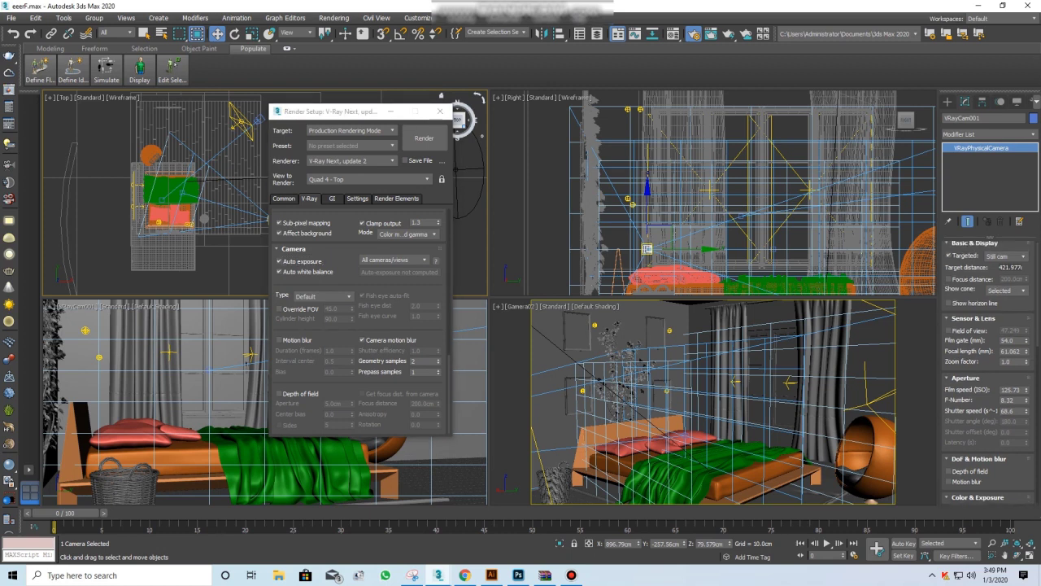
pyautogui.click(647, 249)
pyautogui.hotkey('shift', 'q')
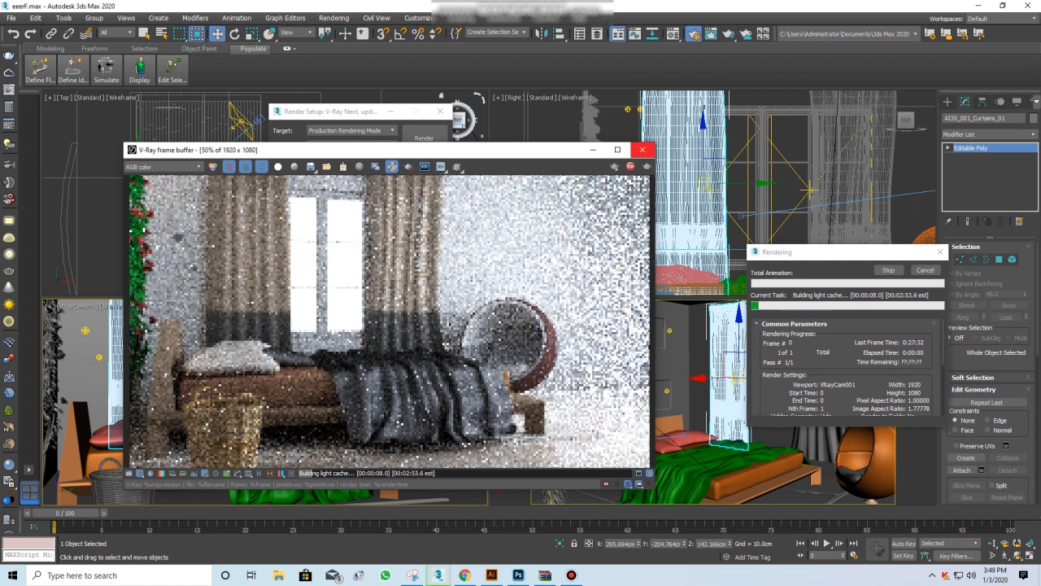
# Turn VRayCam001 to bring the plant and egg chair into shot, then start and stop a test render
pyautogui.click(642, 150)
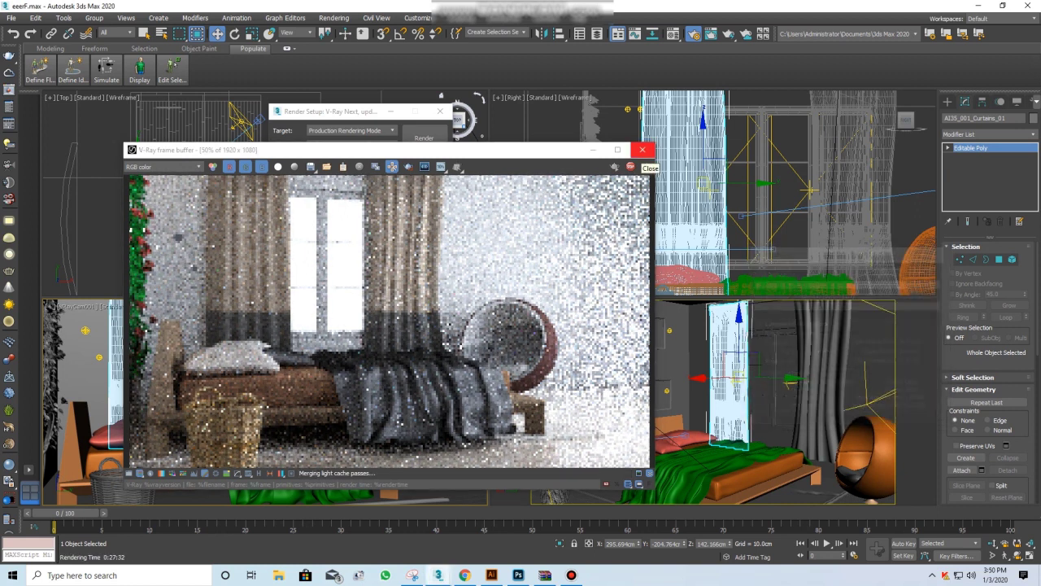
pyautogui.click(440, 110)
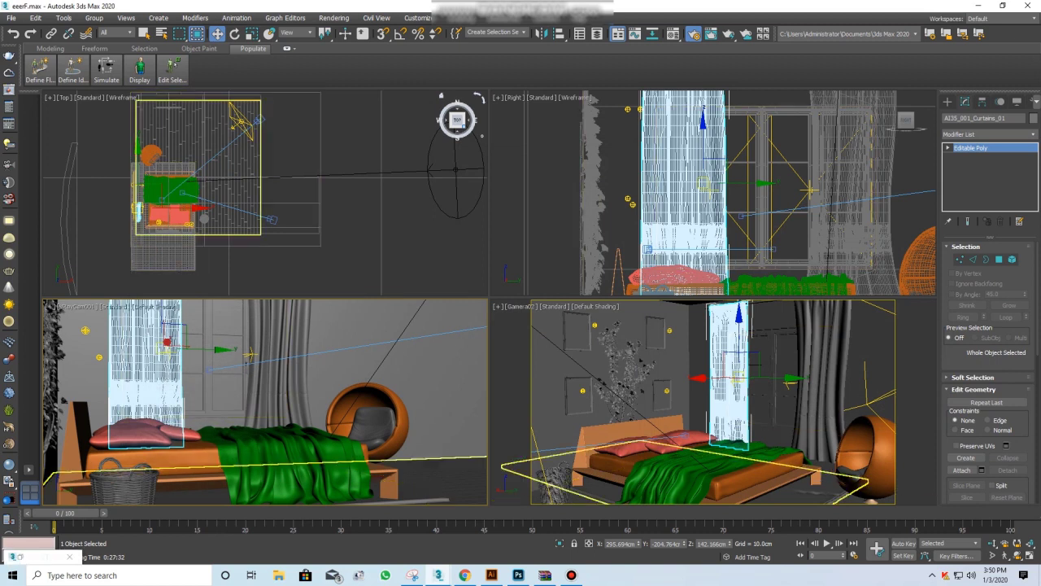
pyautogui.click(866, 455)
pyautogui.moveTo(434, 420)
pyautogui.mouseDown()
pyautogui.moveTo(463, 354)
pyautogui.moveTo(423, 348)
pyautogui.moveTo(407, 374)
pyautogui.mouseUp()
pyautogui.hotkey('shift', 'q')
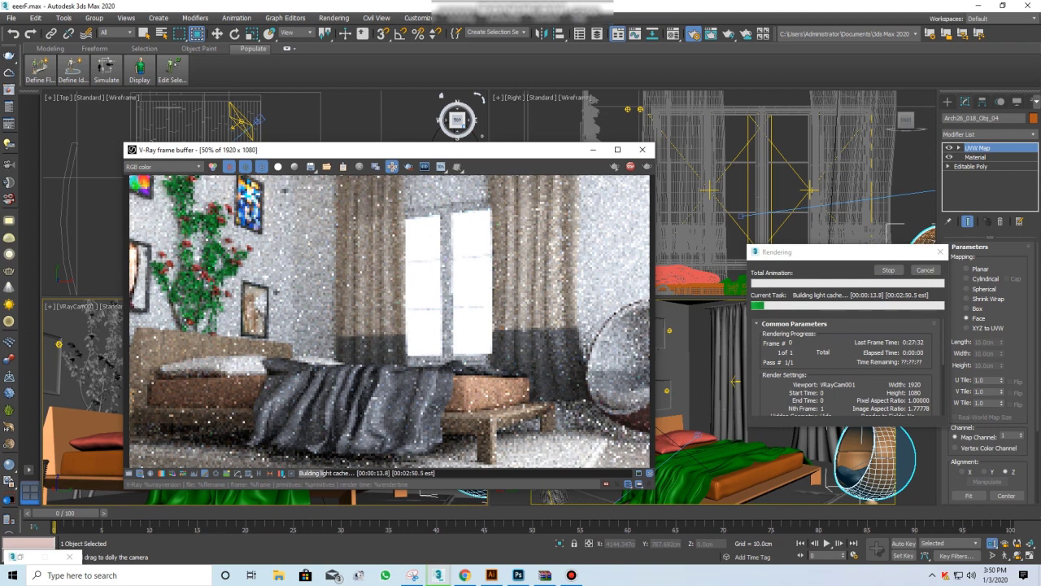
pyautogui.click(641, 149)
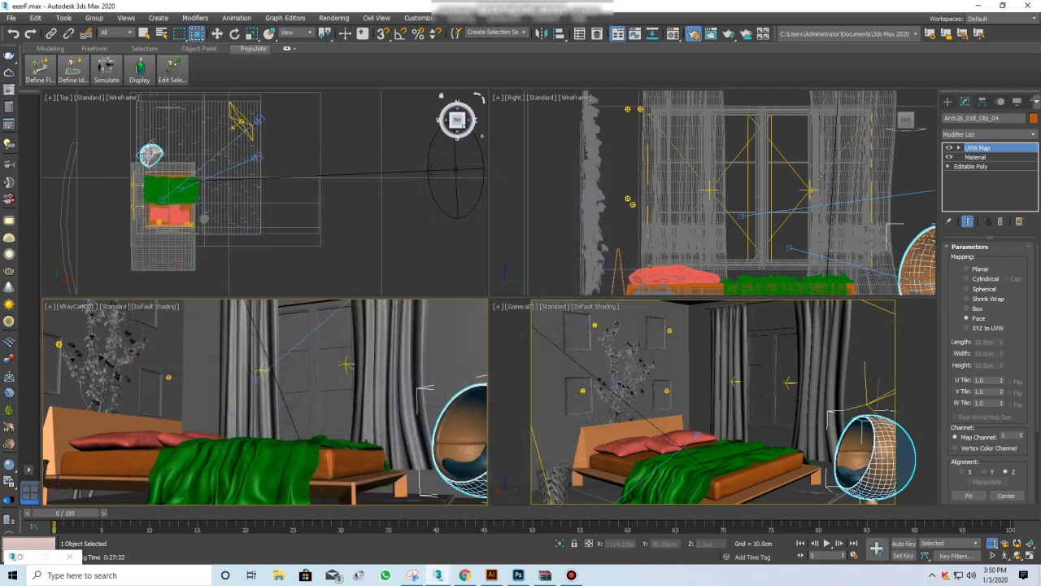
# Select VRaySun001 and edit its intensity multiplier in the Modify panel
pyautogui.moveTo(244, 195); pyautogui.dragTo(187, 210, button='middle')
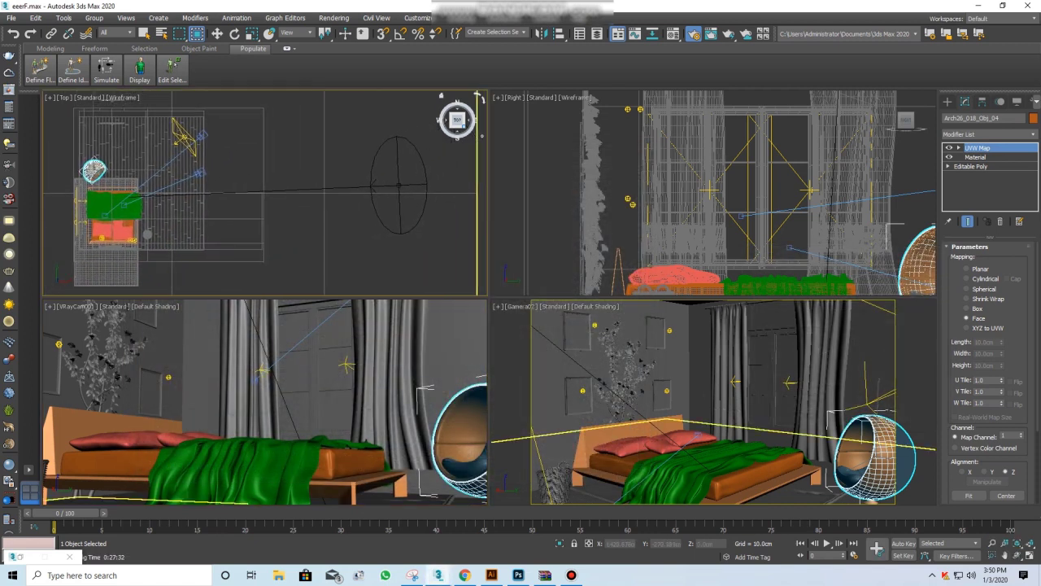
pyautogui.click(398, 186)
pyautogui.press('w')
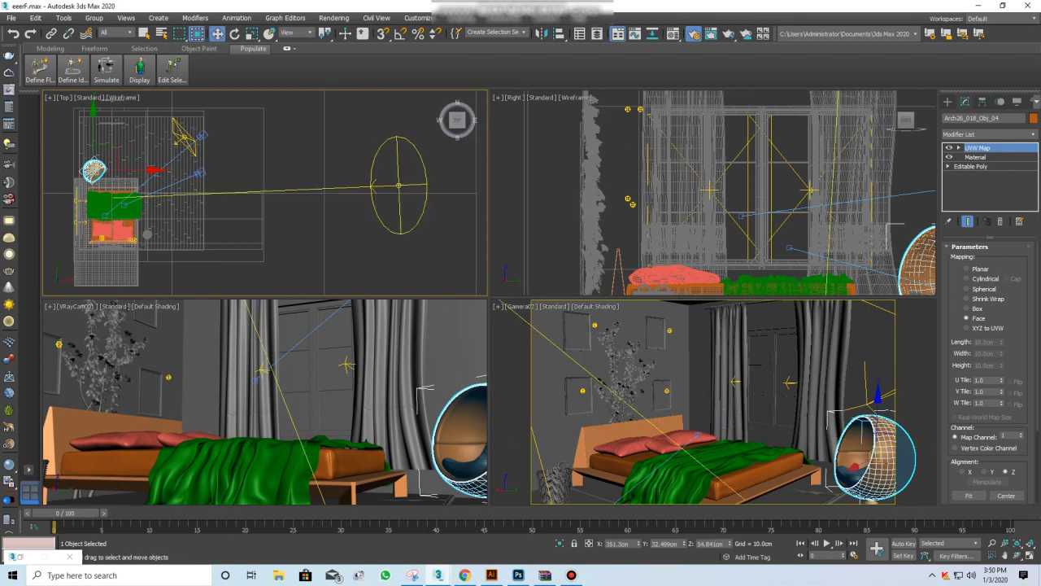
pyautogui.click(947, 102)
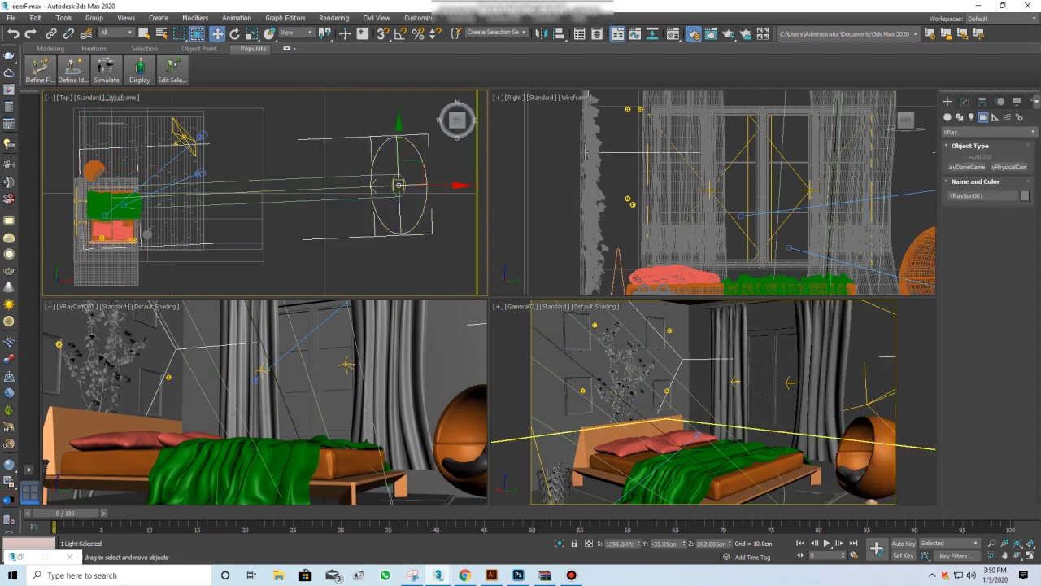
pyautogui.click(971, 117)
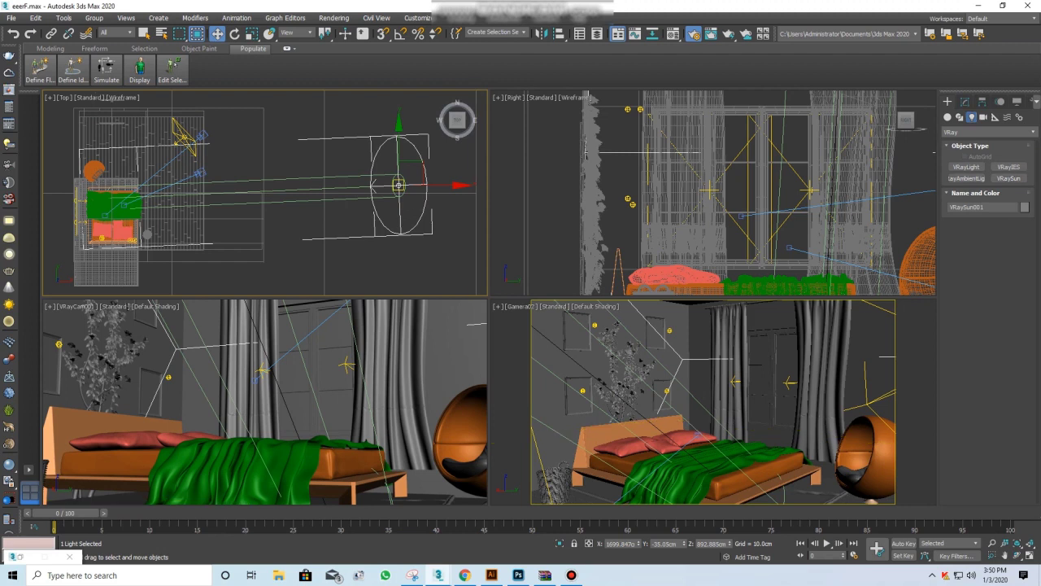
pyautogui.click(965, 101)
pyautogui.doubleClick(1009, 355)
pyautogui.write('4')
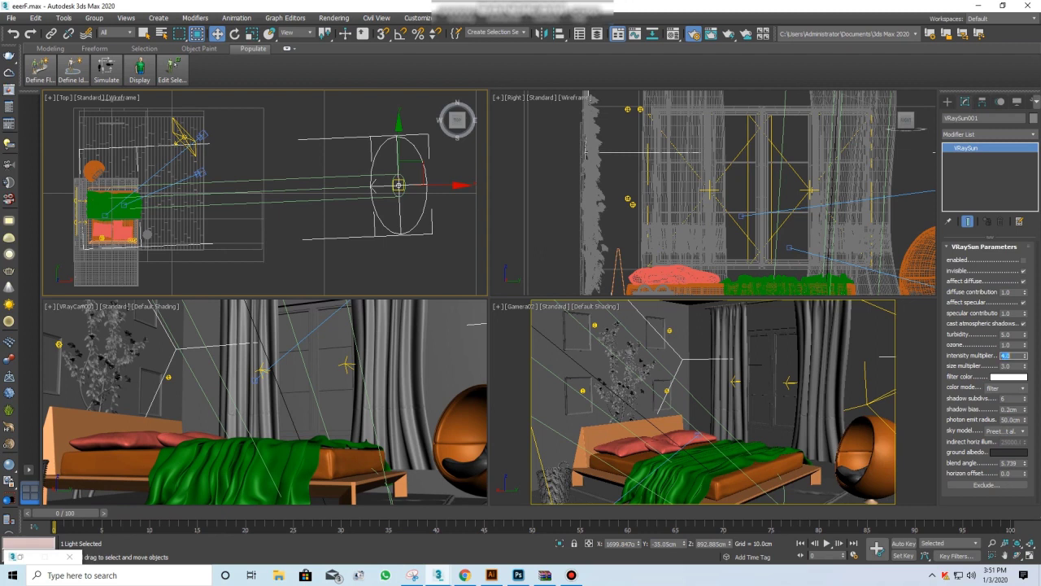
pyautogui.write('10')
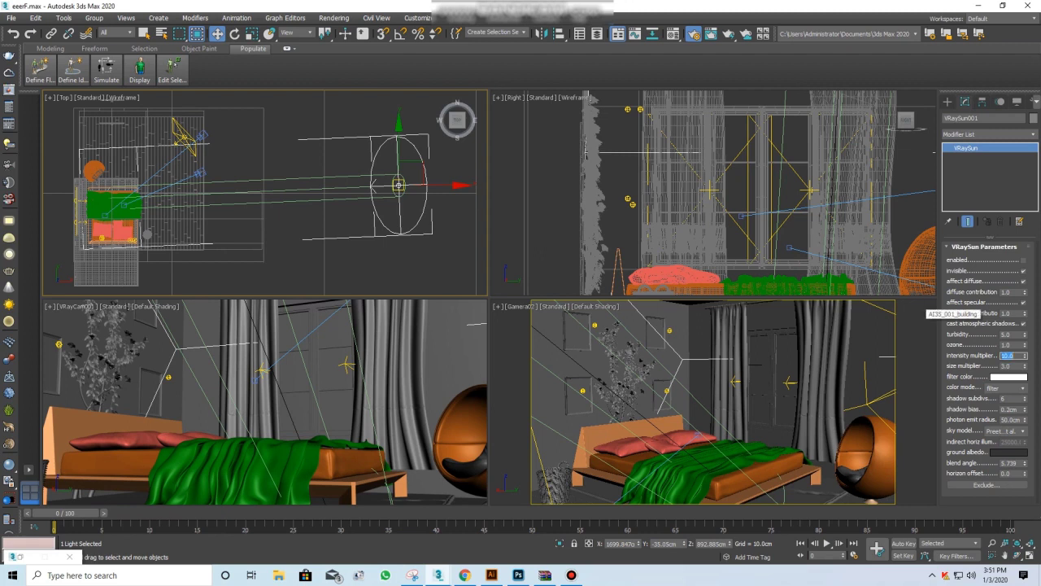
pyautogui.press('Return')
# Maximize the Camera02 view with Alt+W and start a V-Ray render of it
pyautogui.click(553, 485)
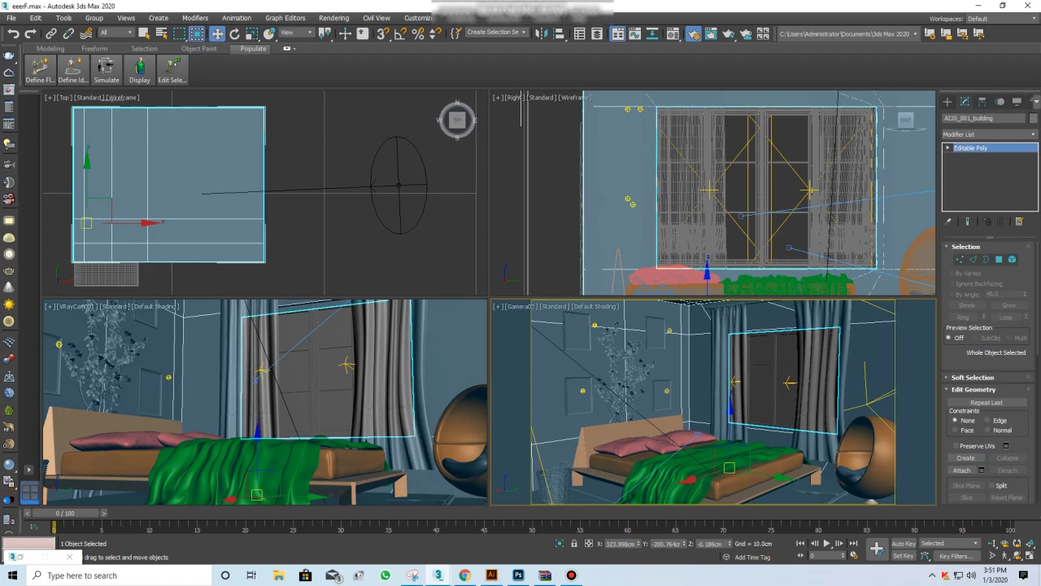
pyautogui.click(622, 374)
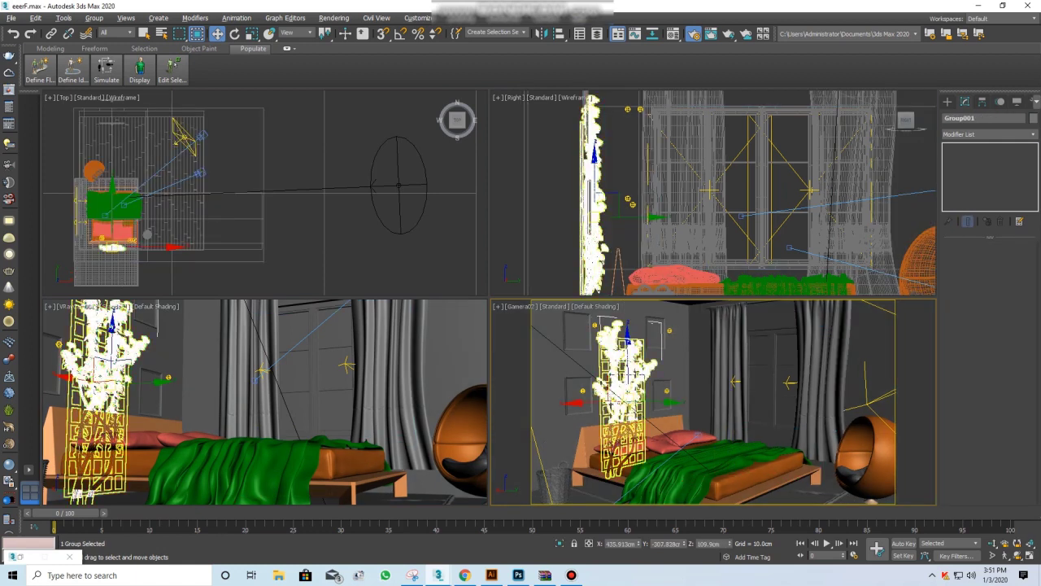
pyautogui.hotkey('alt', 'w')
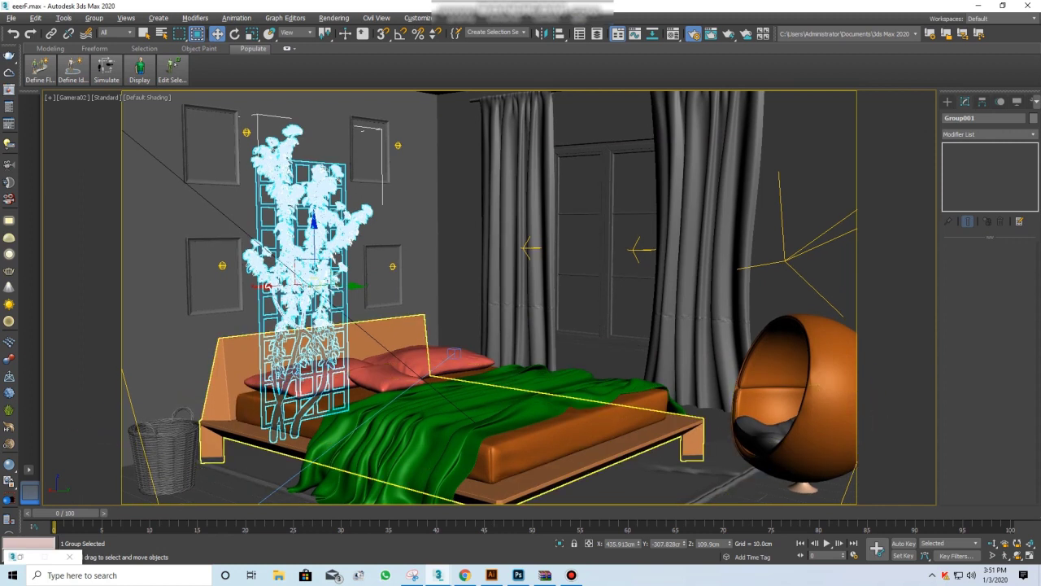
pyautogui.hotkey('shift', 'q')
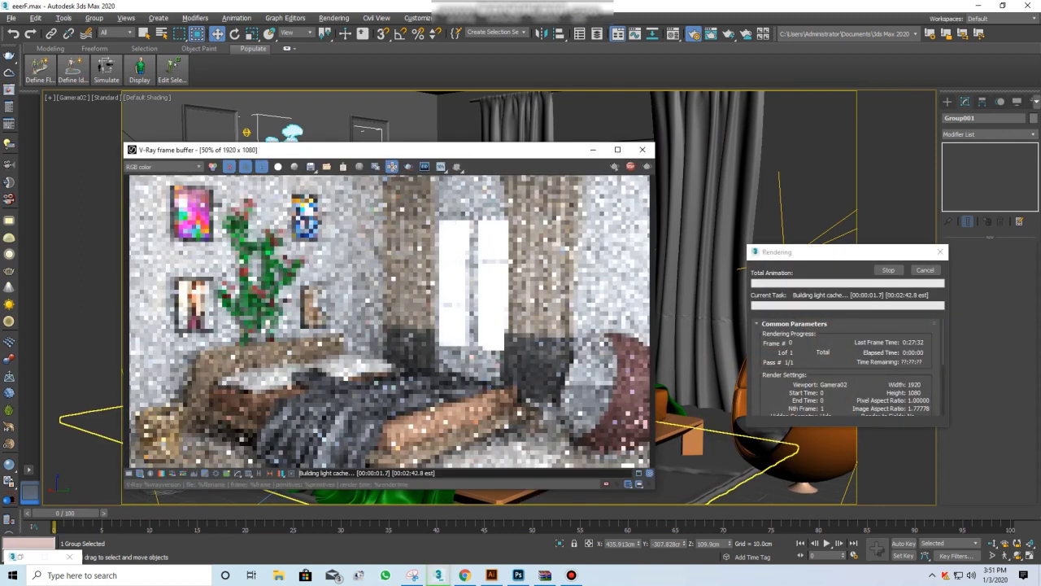
# Watch the Camera02 render build in the V-Ray frame buffer, zooming the buffer
pyautogui.scroll(-1, 390, 322)
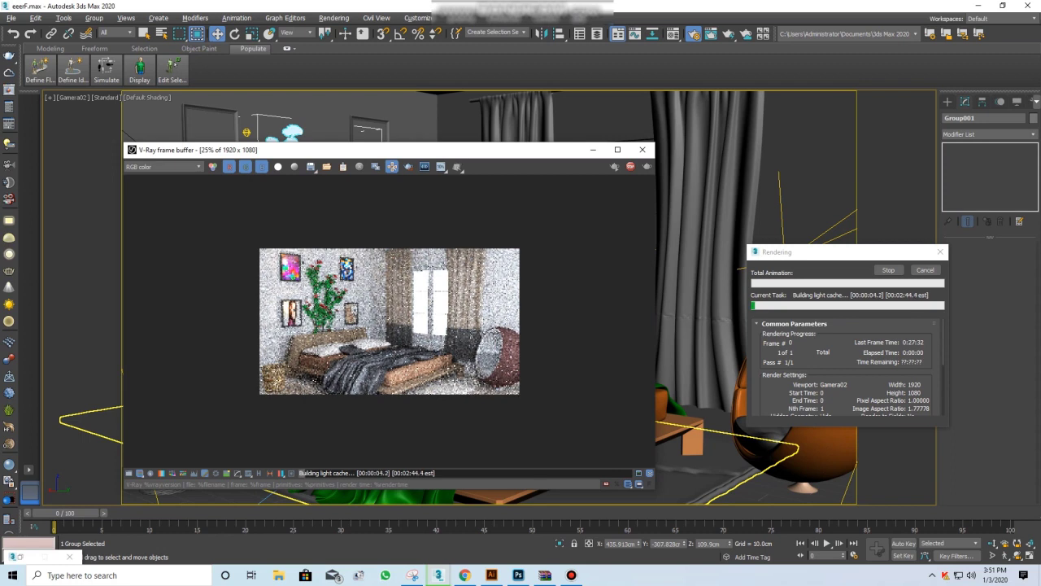